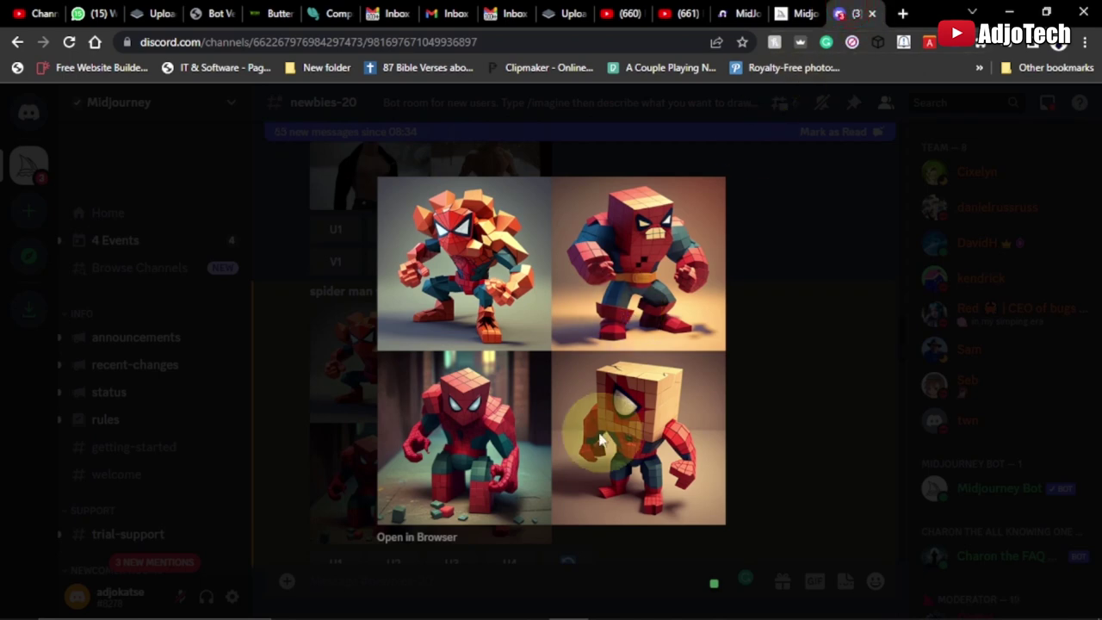
- Leave the Discord image viewer for the MidJourney Prompt Helper page
left_click(730, 13)
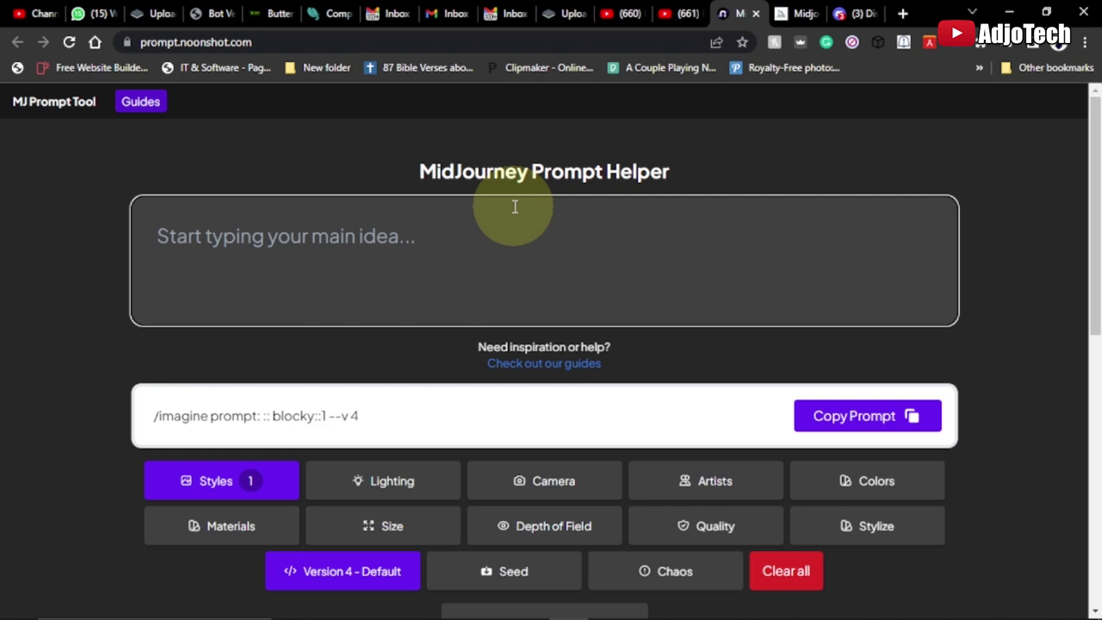
left_click(520, 260)
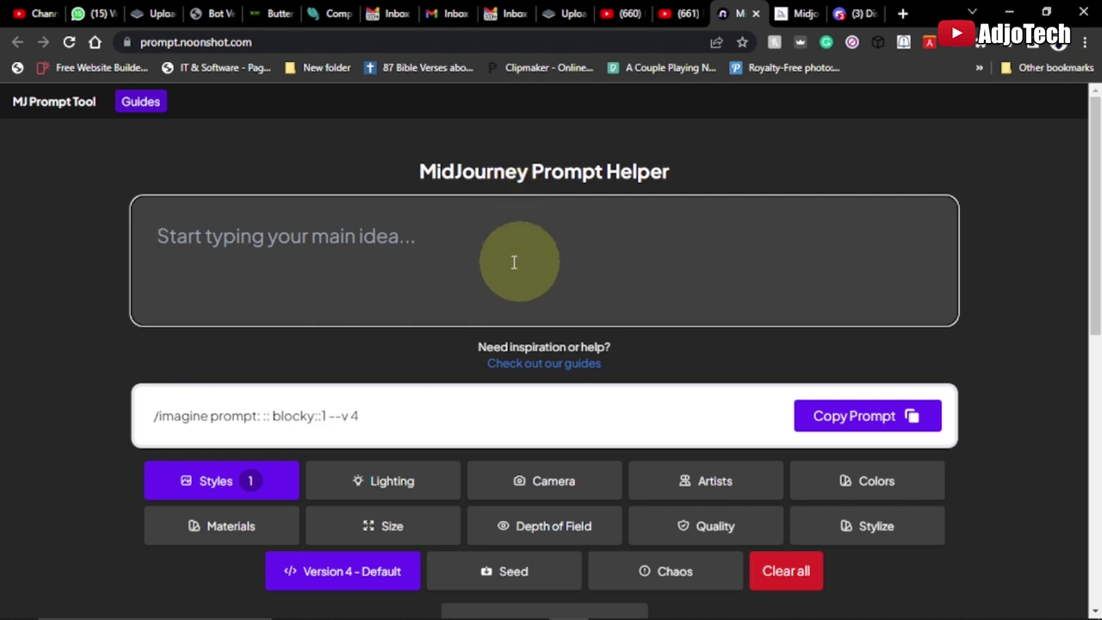
left_click(848, 13)
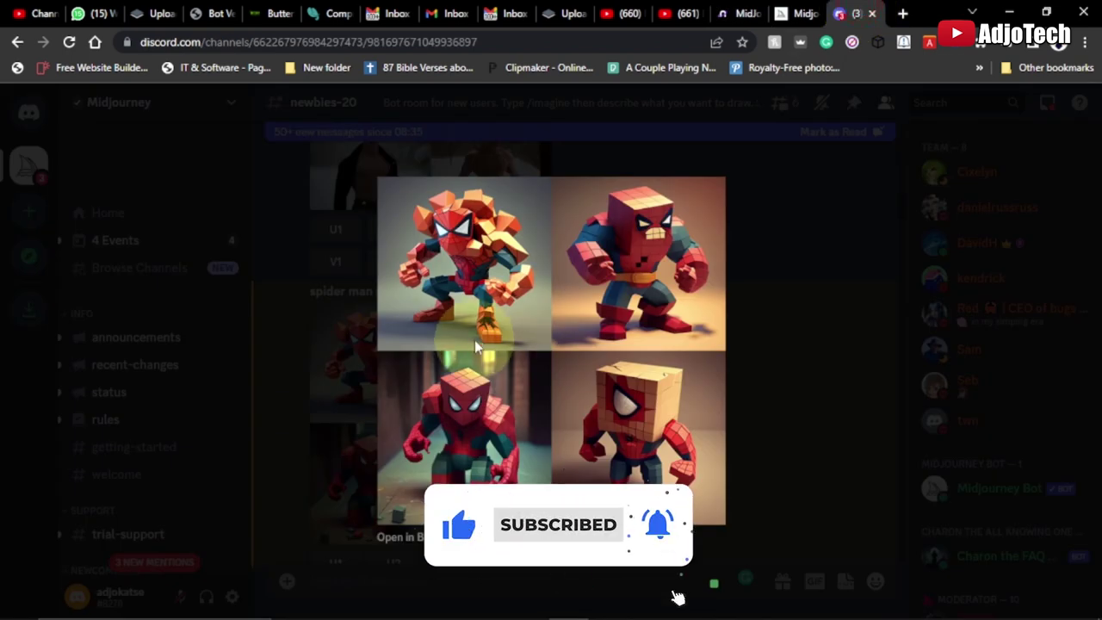
left_click(737, 12)
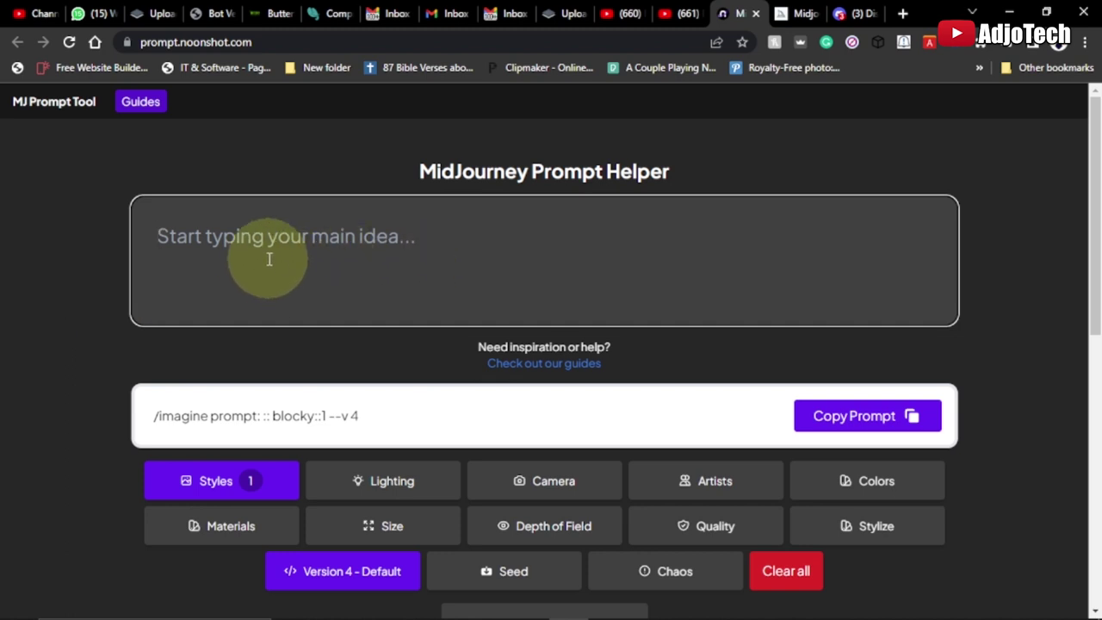
scroll(247, 265, "down", 2)
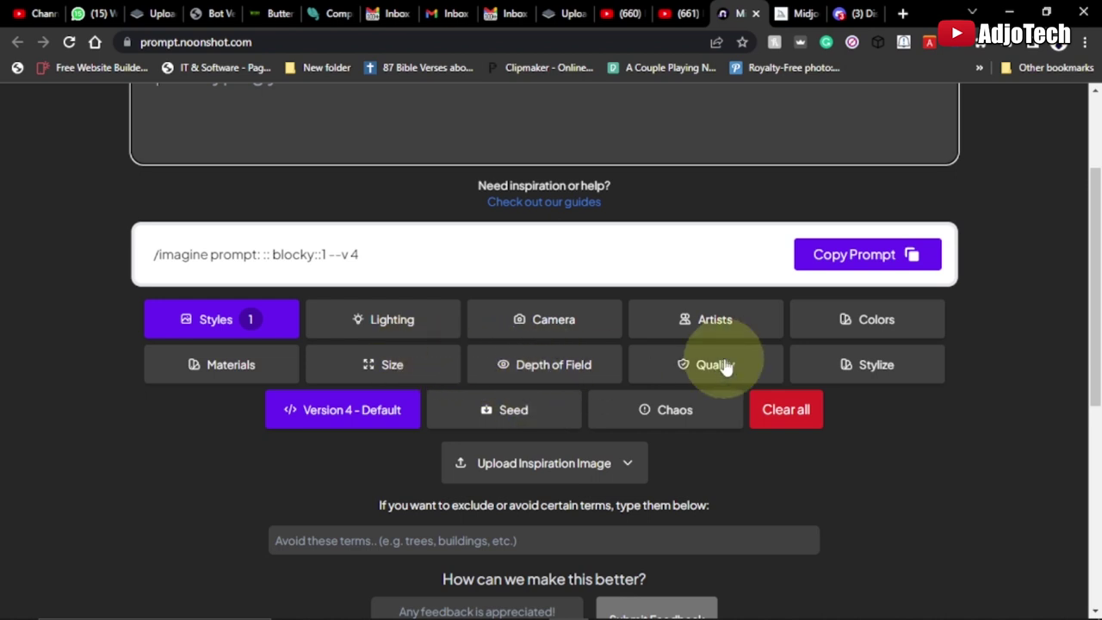
left_click(852, 12)
left_click(731, 13)
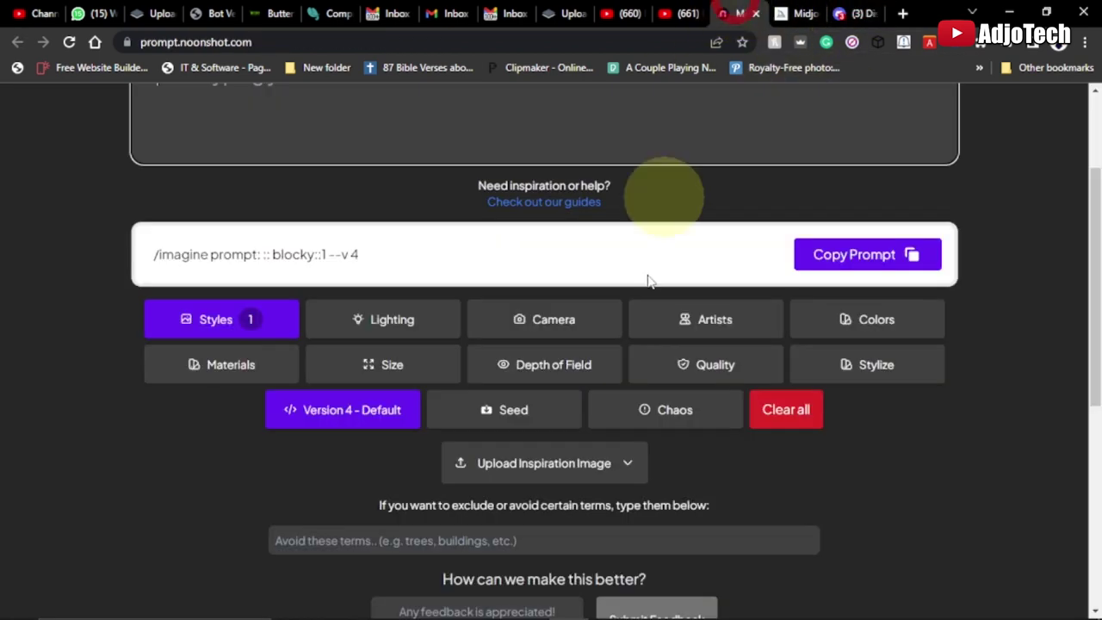
left_click(850, 261)
left_click(844, 13)
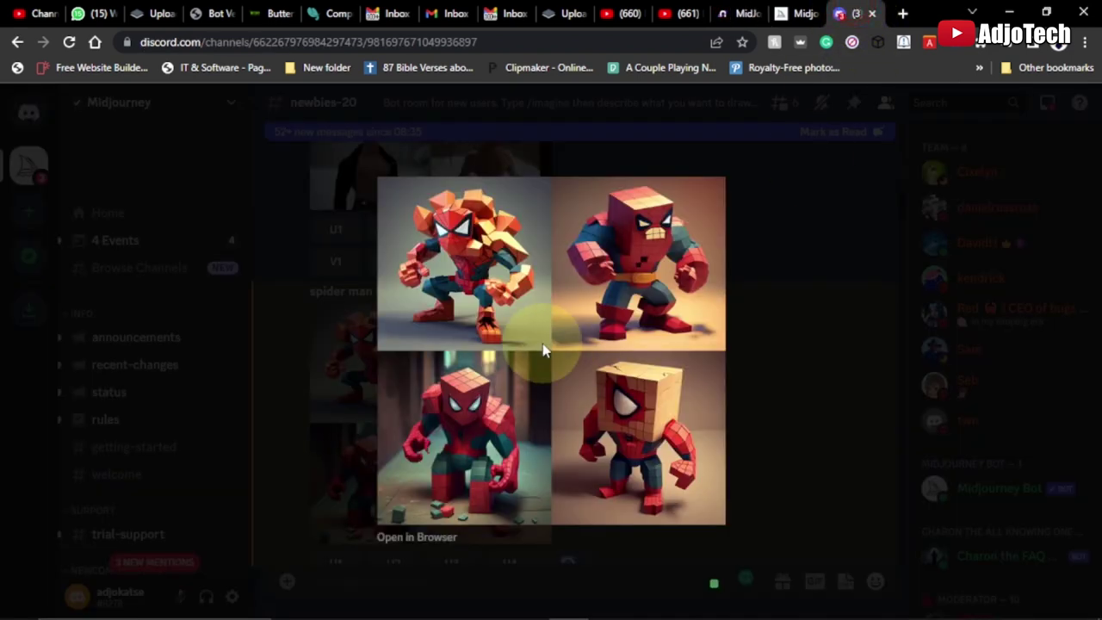
left_click(728, 13)
scroll(258, 259, "up", 2)
left_click(220, 293)
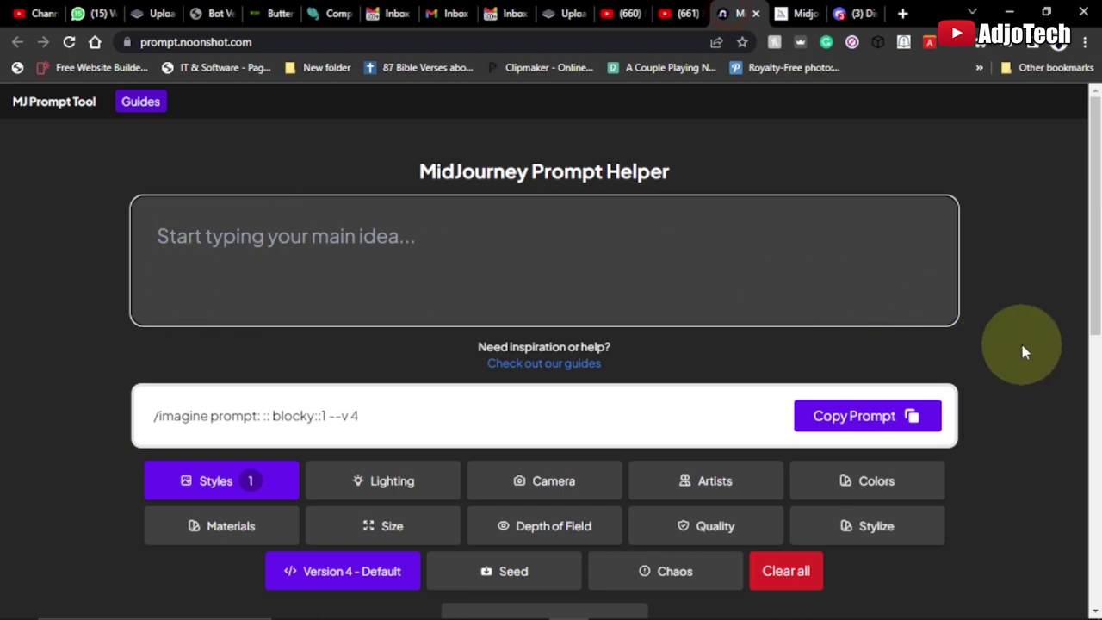
left_click(840, 13)
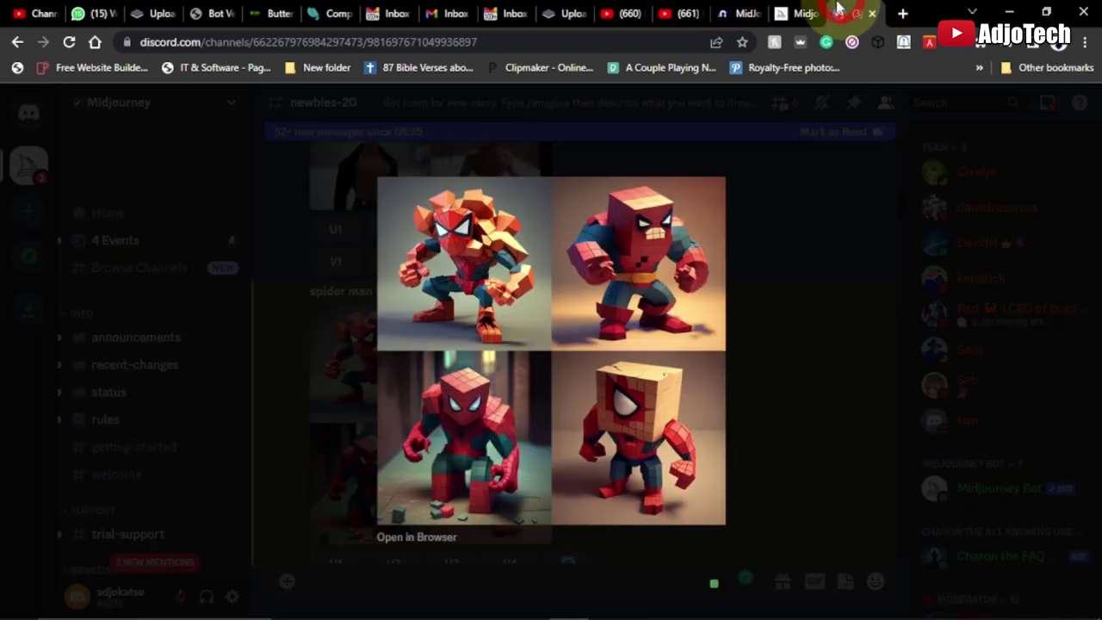
left_click(728, 13)
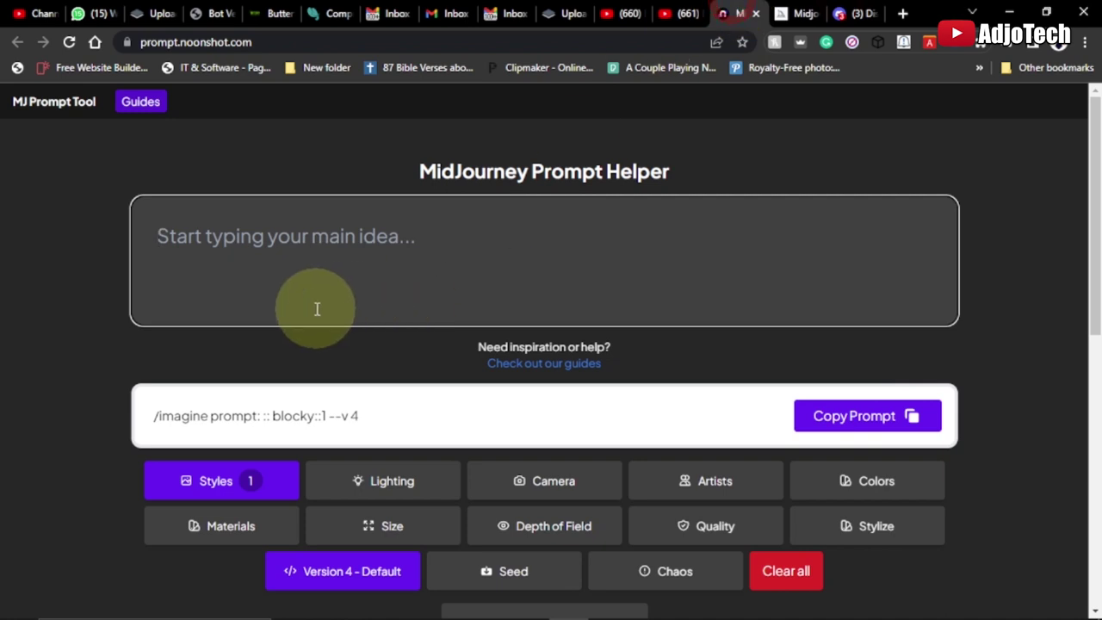
- Enter 'a panda with kunfu outfit' as the main idea and bring up the Colors presets
type("a pn")
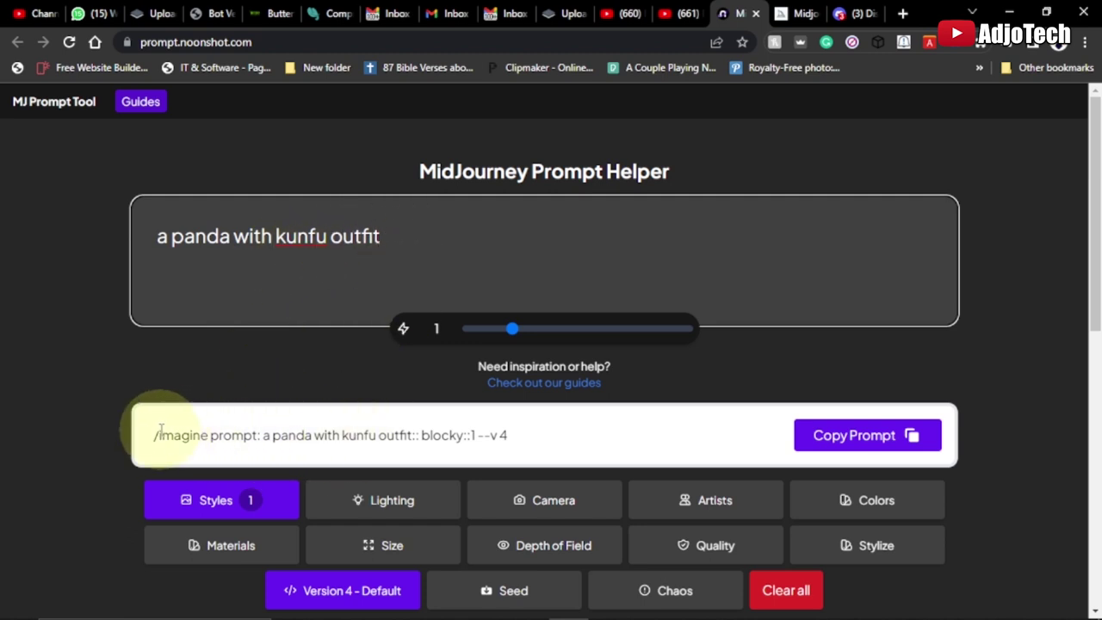
scroll(598, 438, "down", 1)
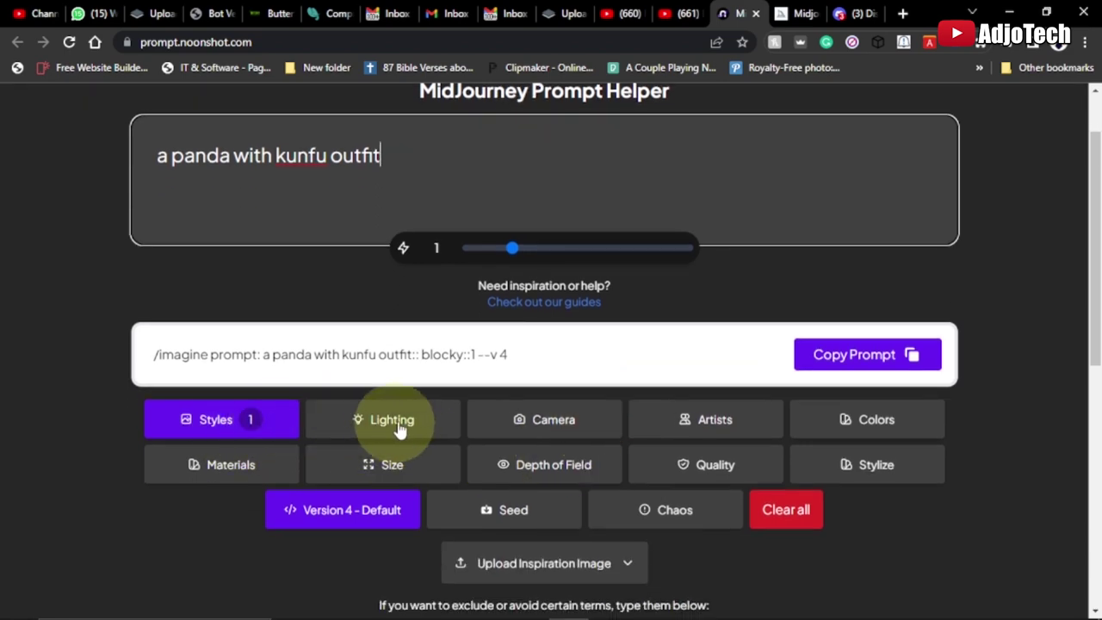
left_click(876, 415)
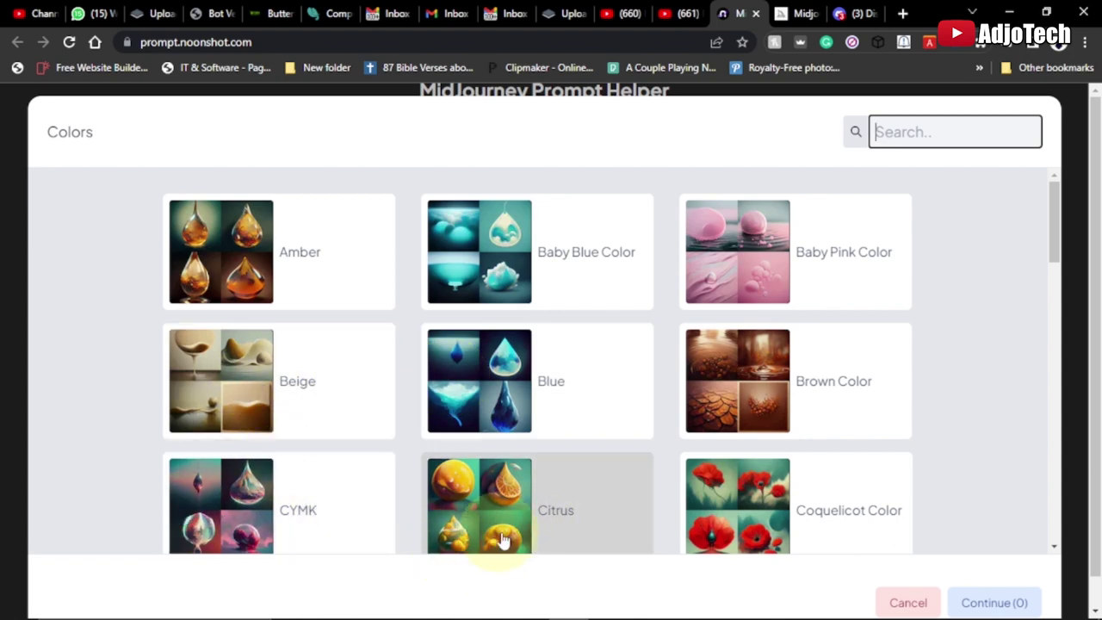
- Add the Citrus colour to the panda prompt, making it end with citrus::1 --v 4
left_click(566, 511)
left_click(995, 603)
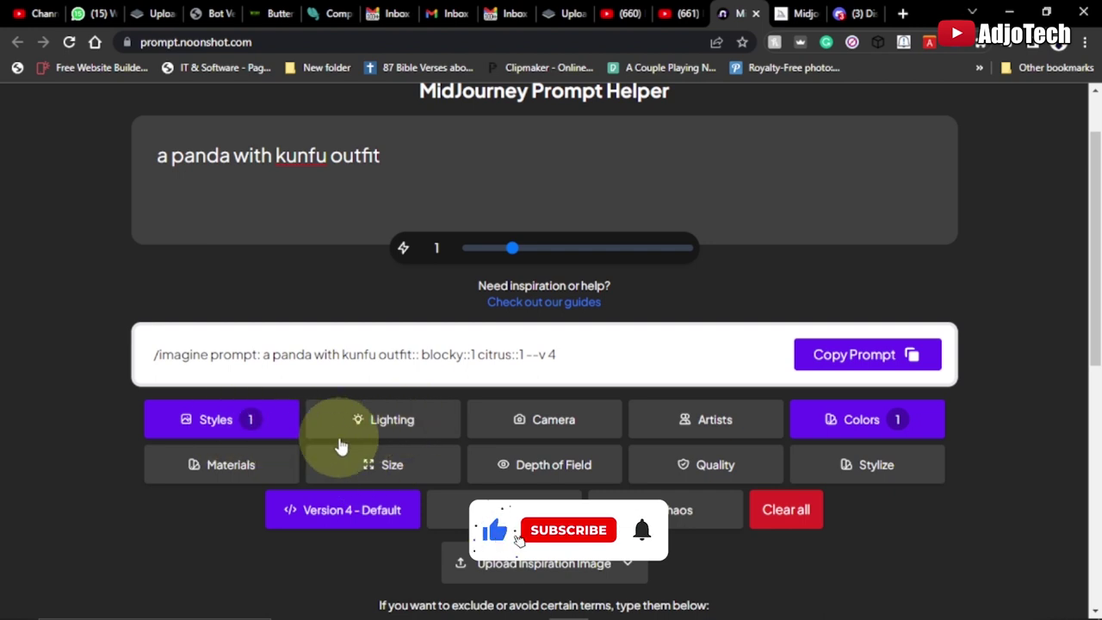
scroll(345, 482, "down", 2)
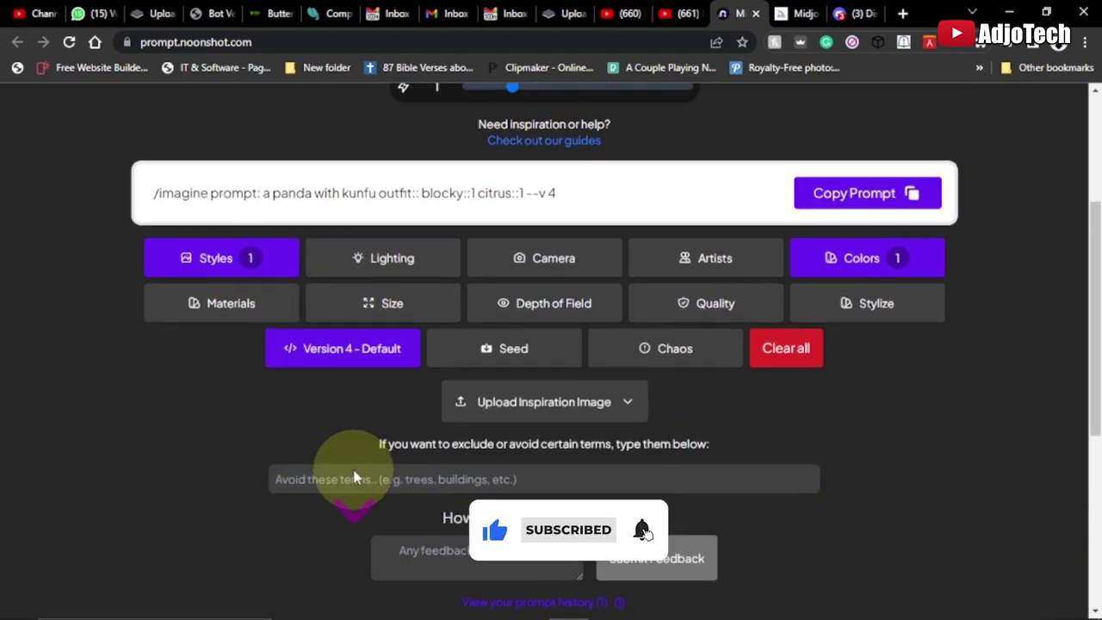
scroll(318, 444, "up", 3)
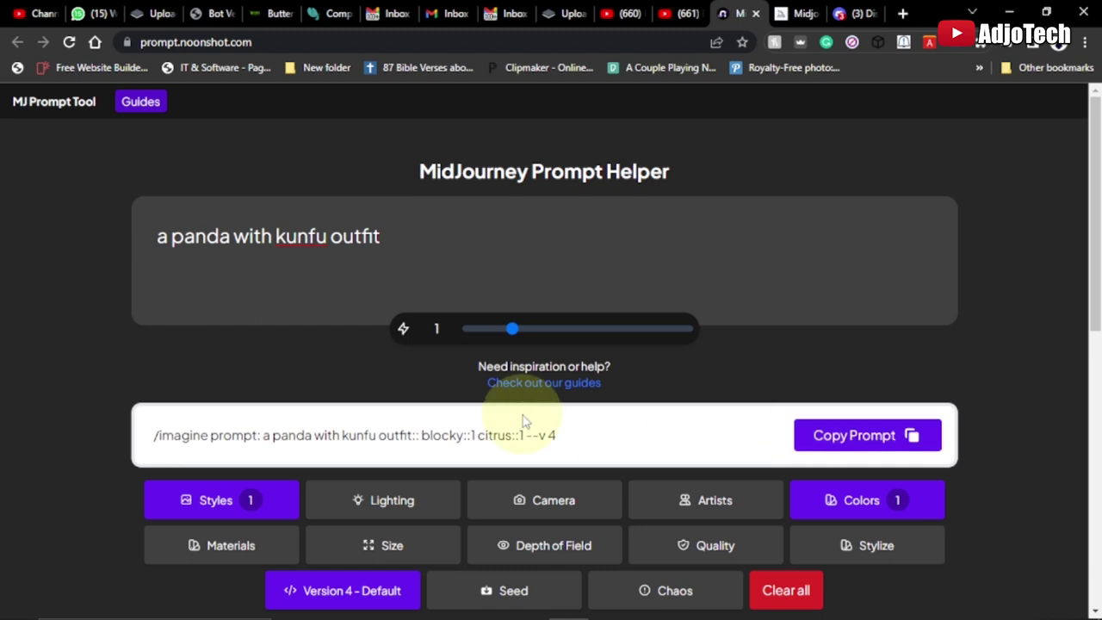
scroll(516, 426, "down", 1)
scroll(521, 315, "down", 1)
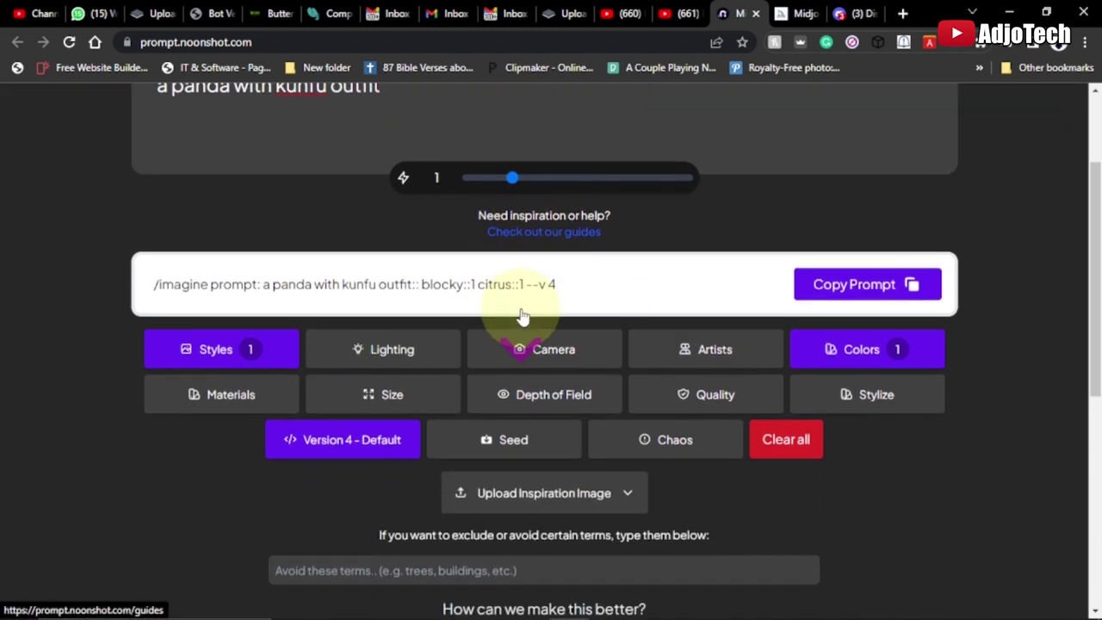
- Copy the finished panda prompt and return to the Discord Midjourney channel
left_click(834, 274)
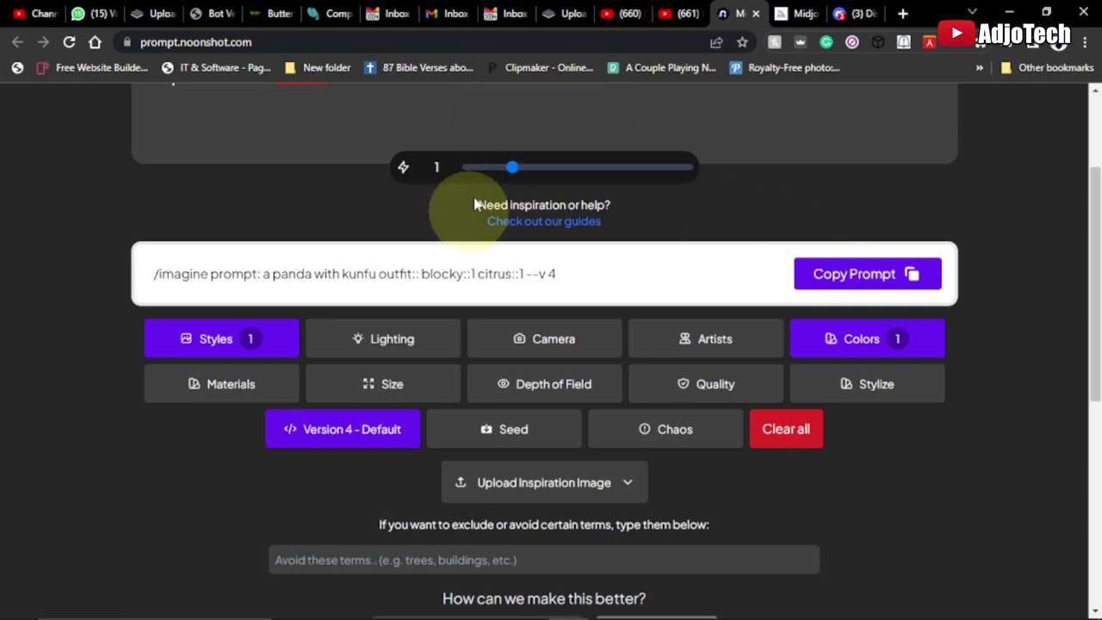
left_click(848, 13)
left_click(801, 257)
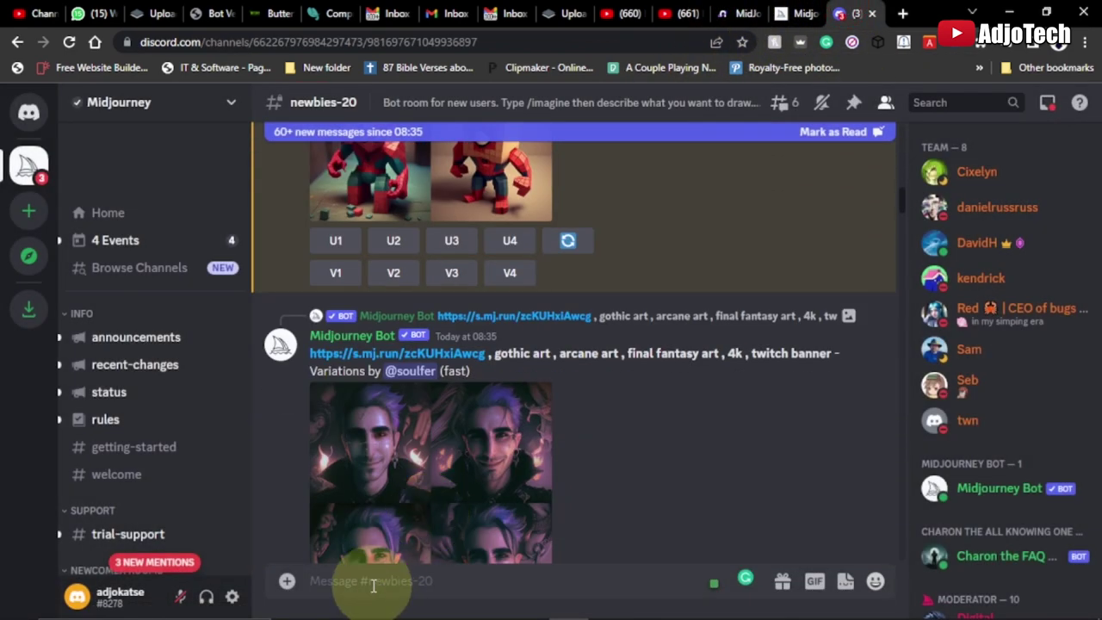
- Paste and send the panda kunfu /imagine prompt with blocky and citrus
key("ctrl+v")
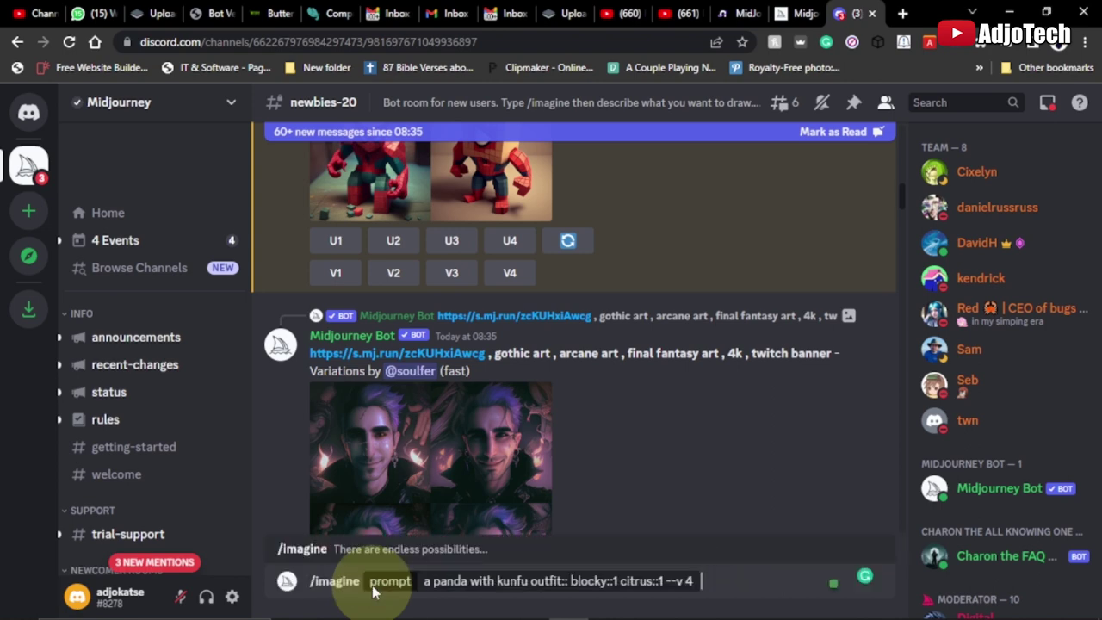
key("Return")
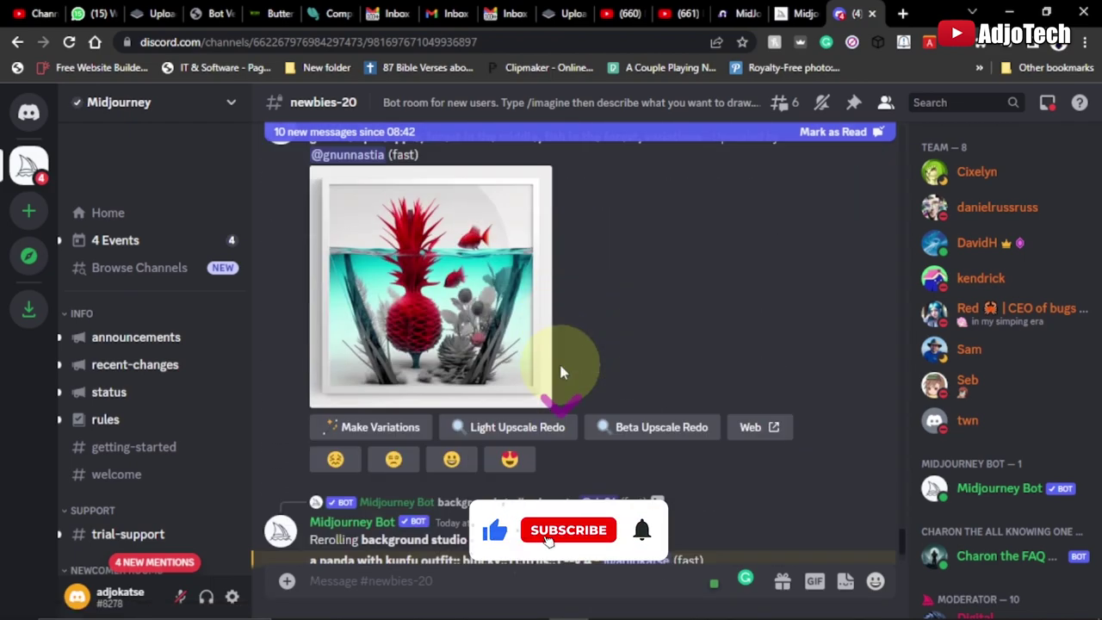
- Enlarge the new panda grid and reopen the prompt helper's Colors presets
left_click(420, 396)
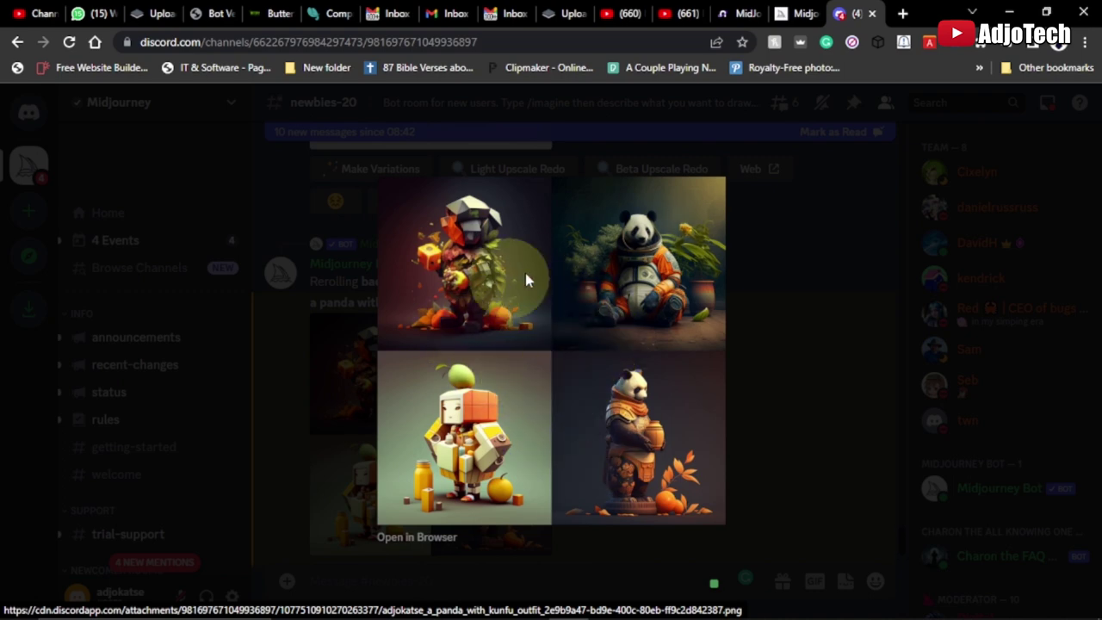
left_click(736, 13)
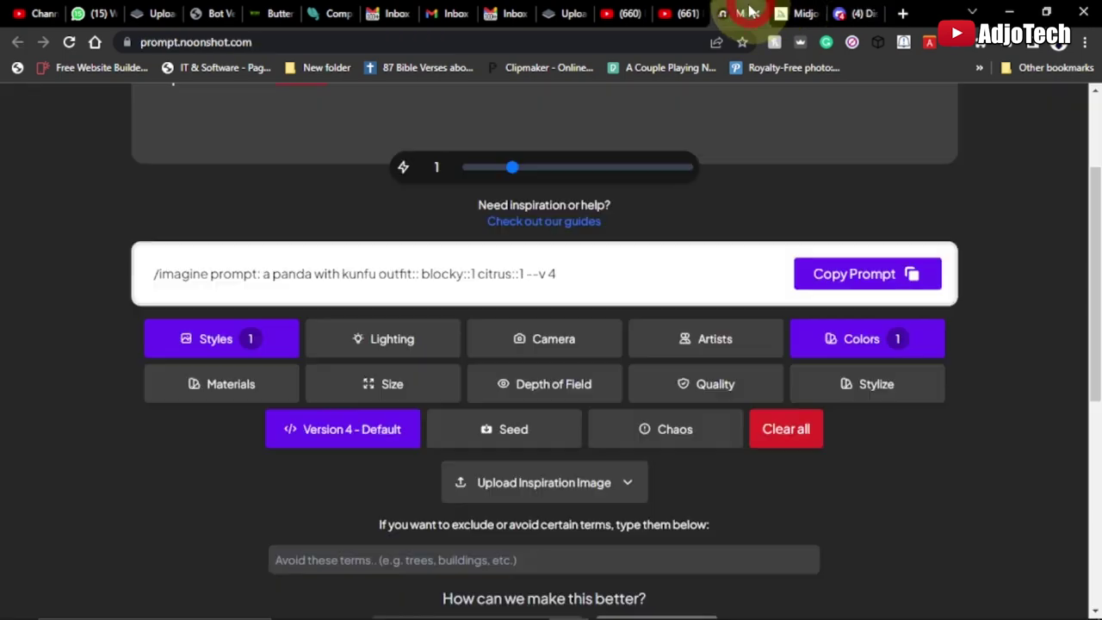
left_click(835, 340)
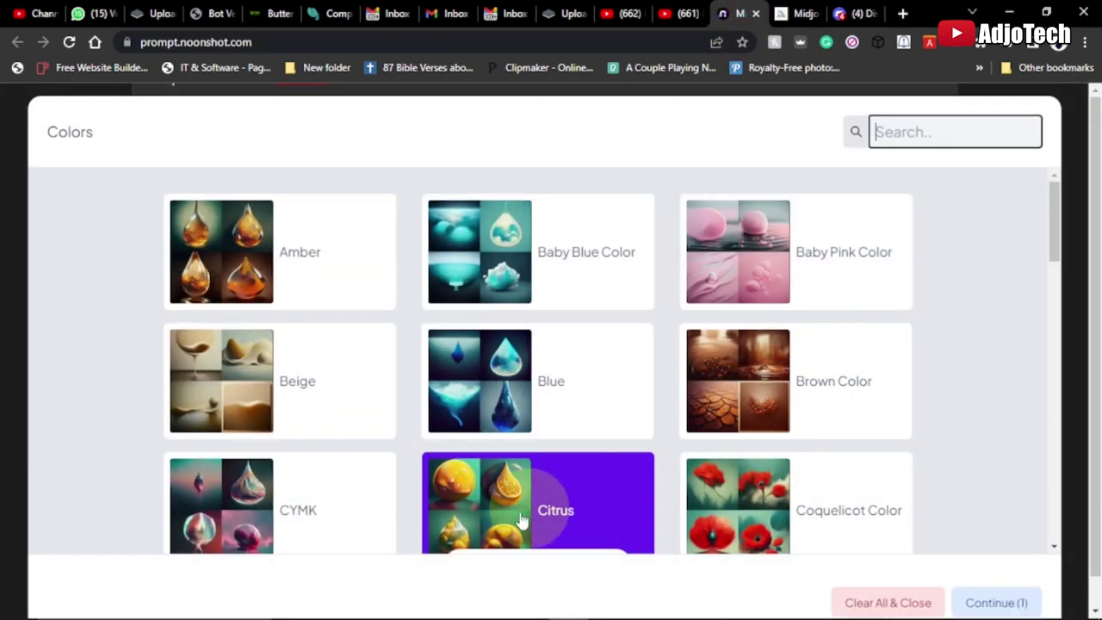
left_click(847, 13)
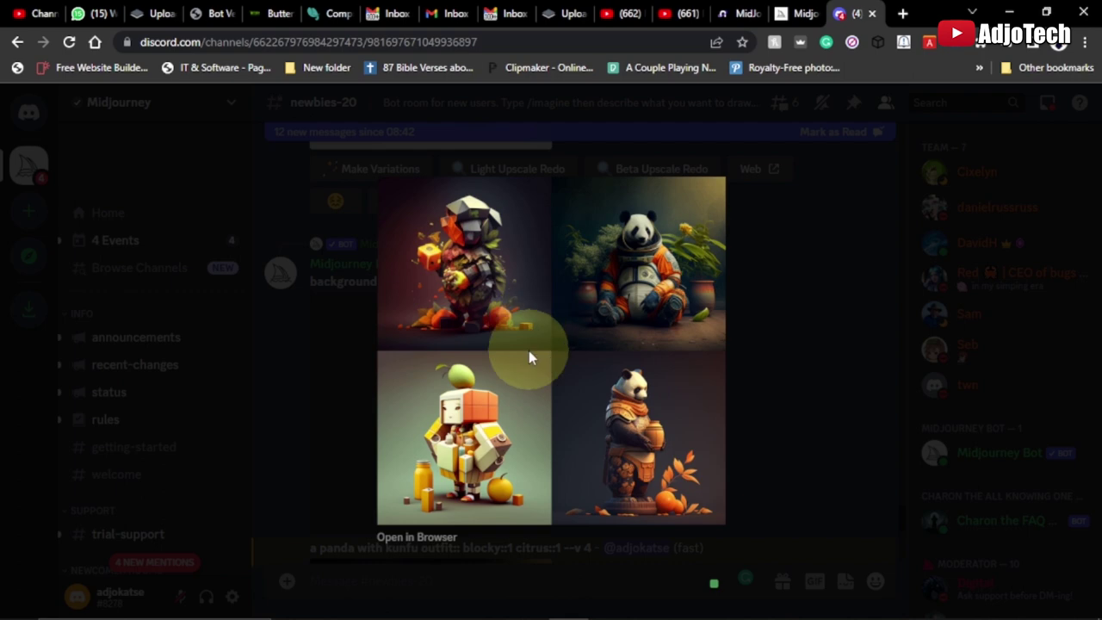
- Save the enlarged panda grid as a PNG in the Downloads folder
right_click(550, 291)
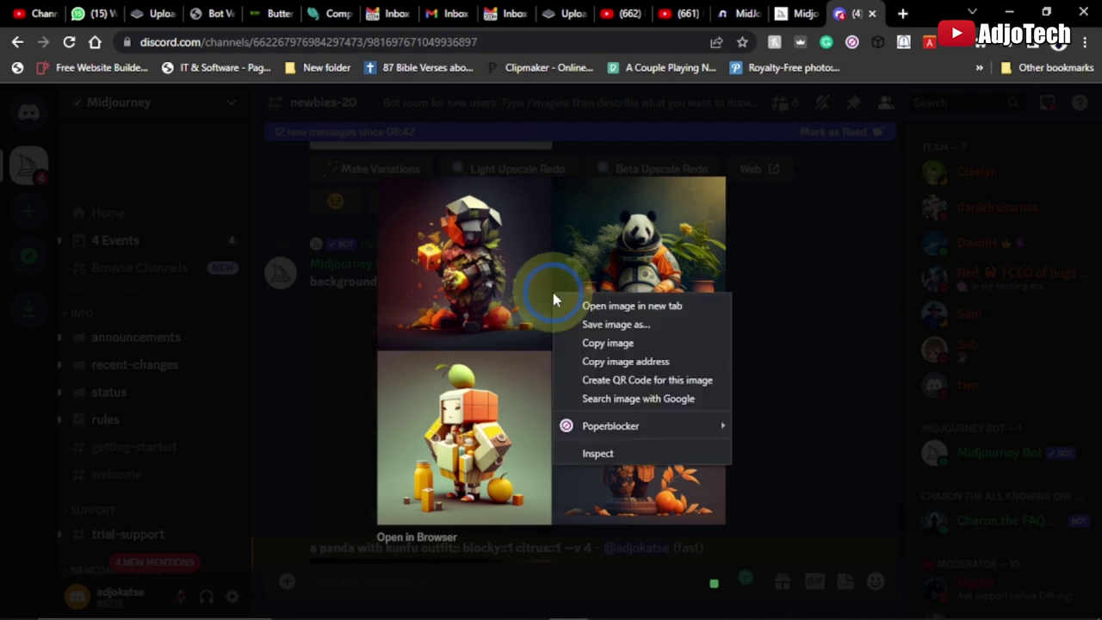
left_click(598, 340)
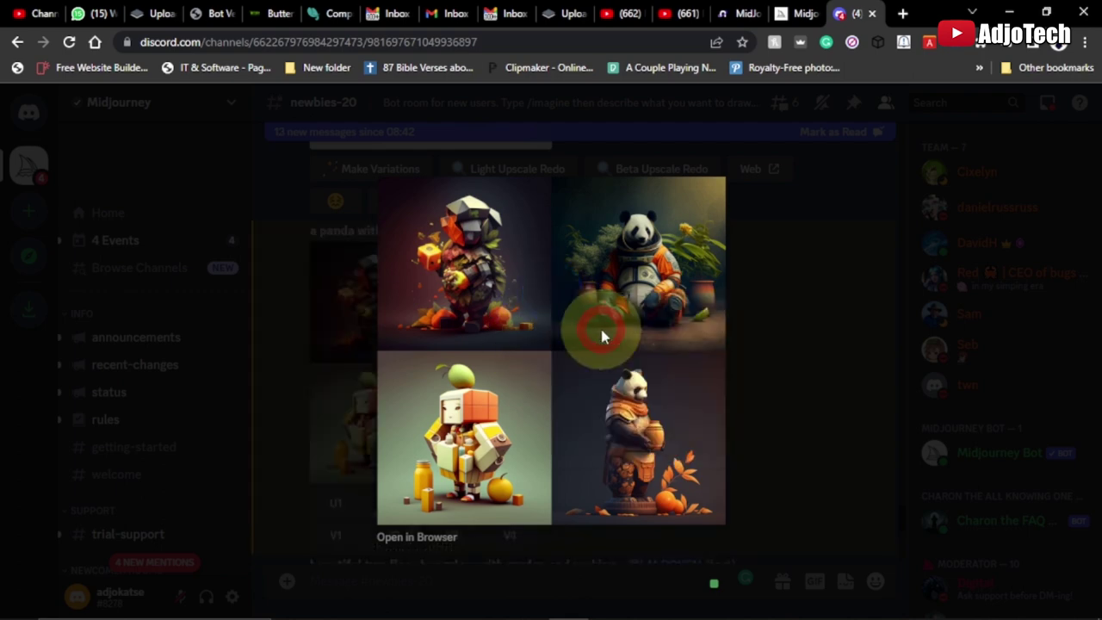
left_click(779, 481)
- Use Clear All & Close on the Colors picker, removing Citrus from the panda prompt
left_click(798, 13)
left_click(736, 13)
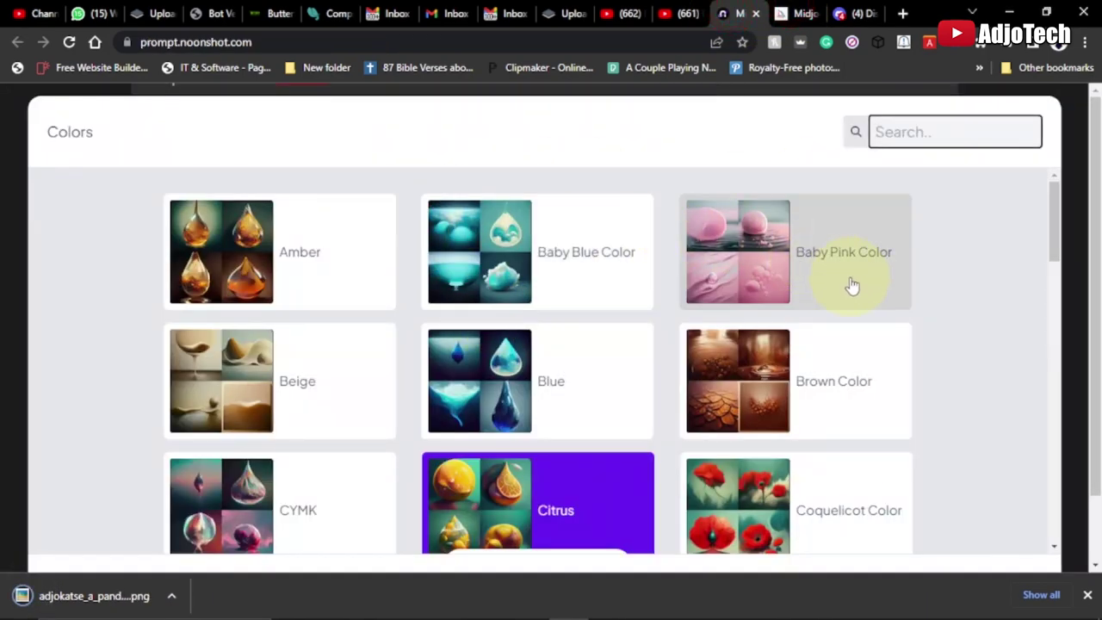
left_click(78, 327)
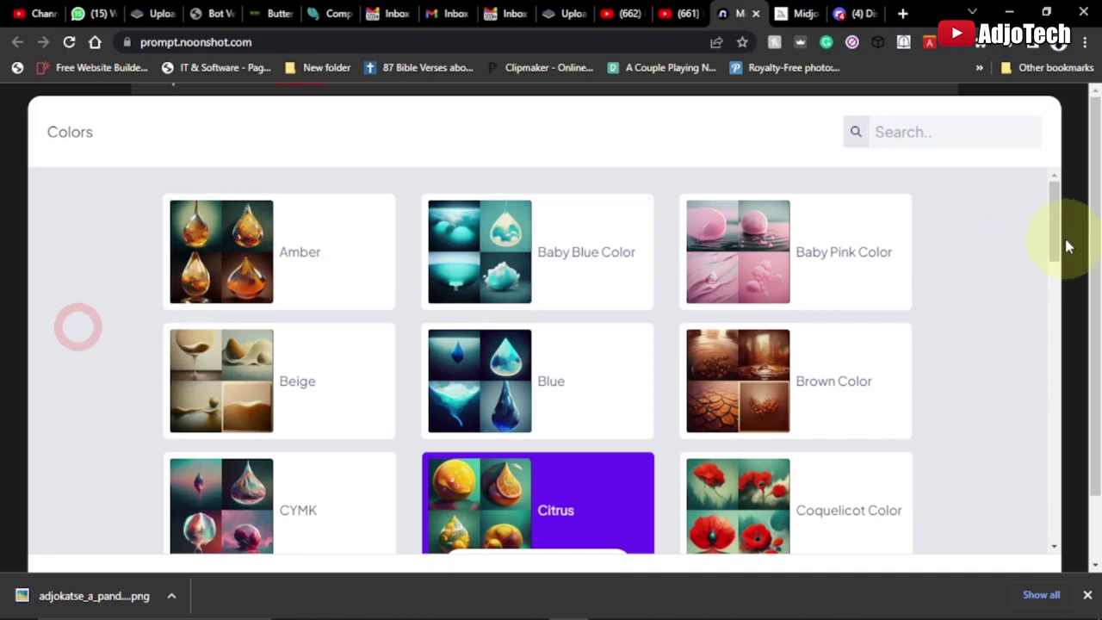
scroll(996, 438, "down", 15)
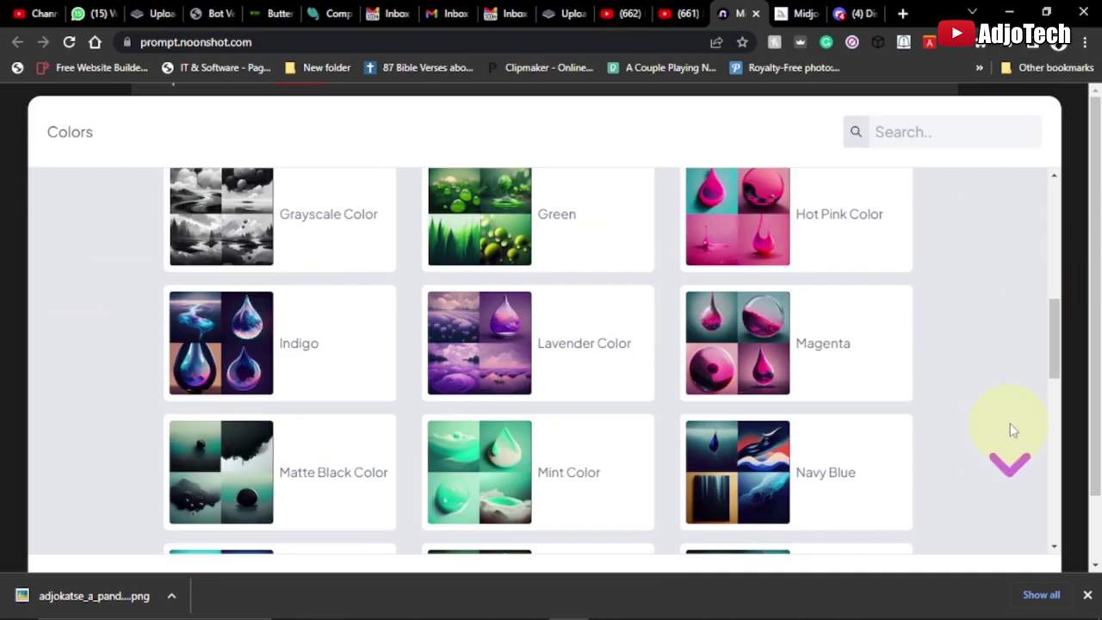
scroll(1015, 427, "down", 3)
left_click(1087, 594)
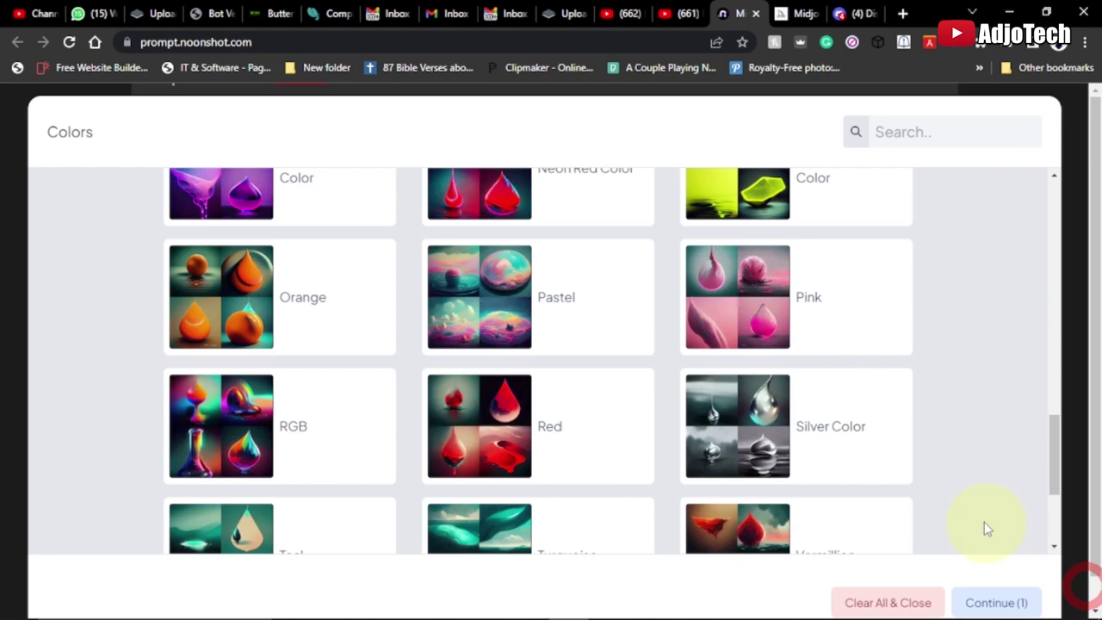
left_click(900, 592)
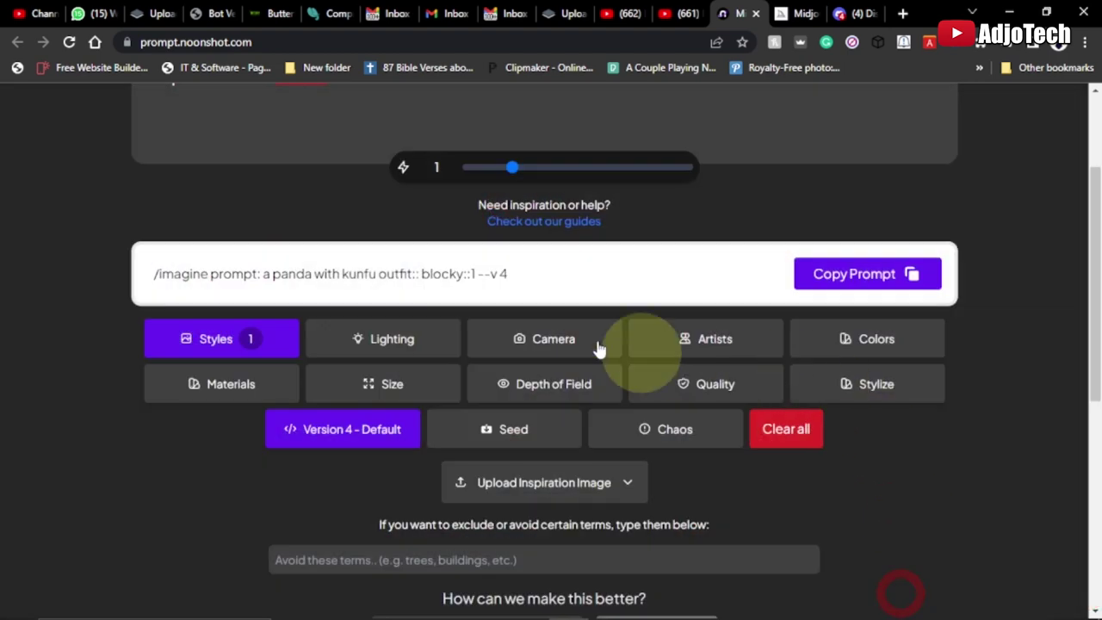
- Replace the panda main idea with 'a spider man with kunfu outfit, holding sword'
scroll(659, 365, "up", 2)
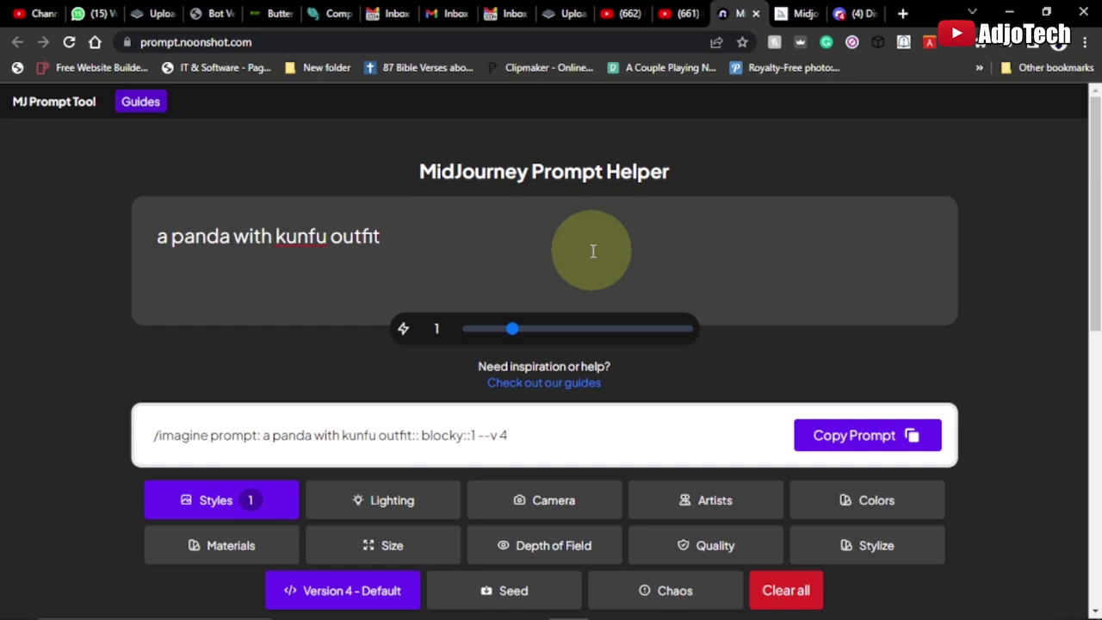
left_click_drag(401, 233, 156, 233)
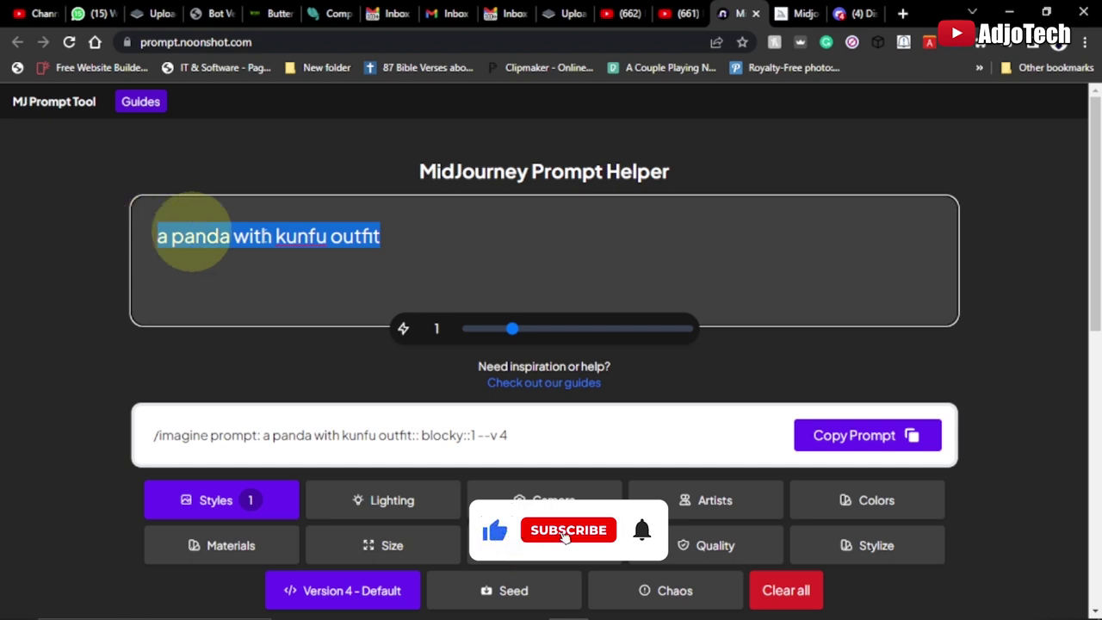
left_click(450, 248)
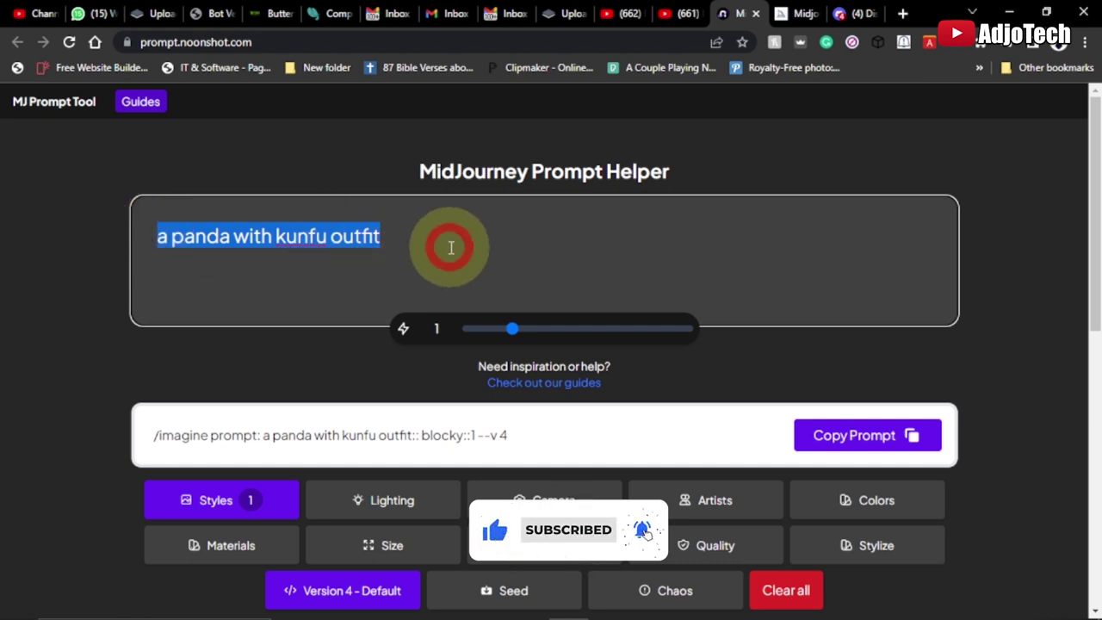
key("BackSpace")
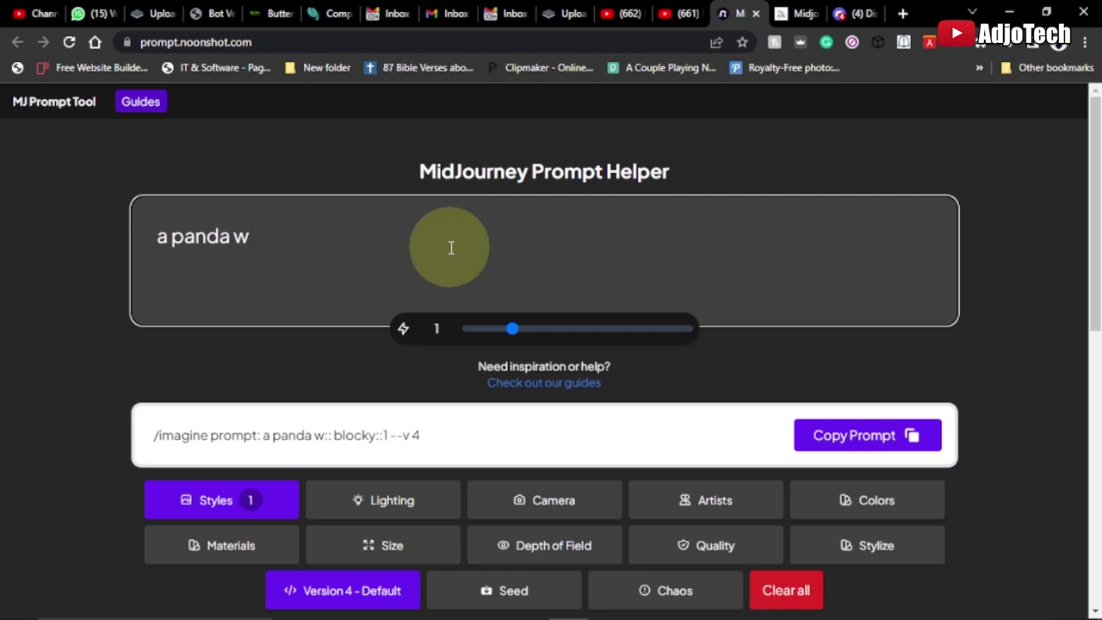
key("BackSpace")
key("BackSpace")
key("BackSpace")
key("BackSpace")
key("BackSpace")
key("BackSpace")
key("BackSpace")
key("BackSpace")
key("BackSpace")
key("BackSpace")
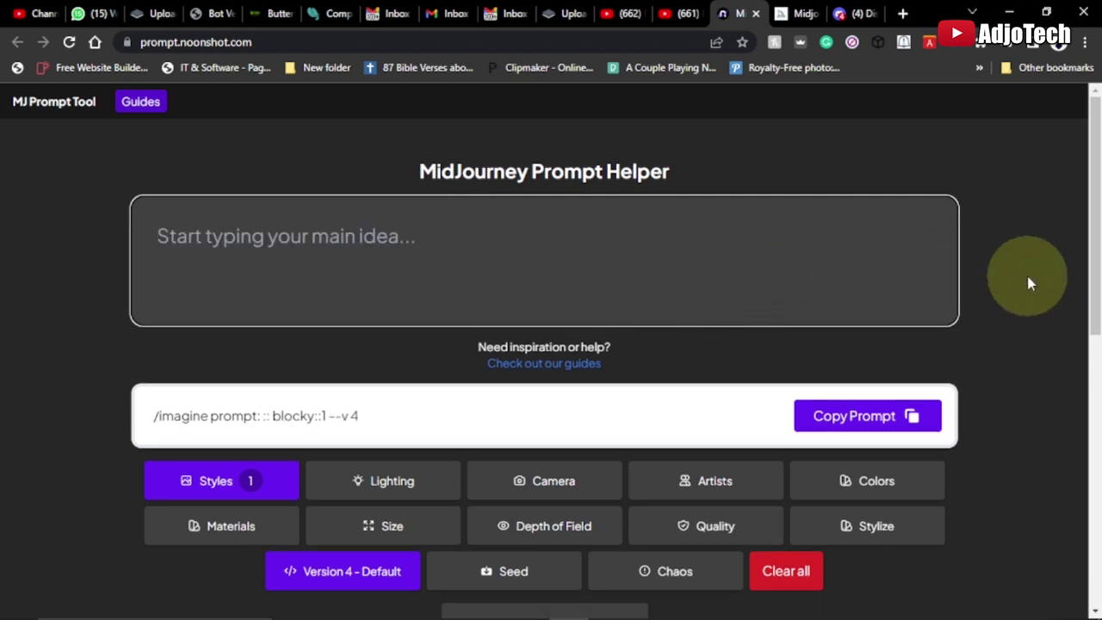
type("a spider man with kunfu outfit, holding sword")
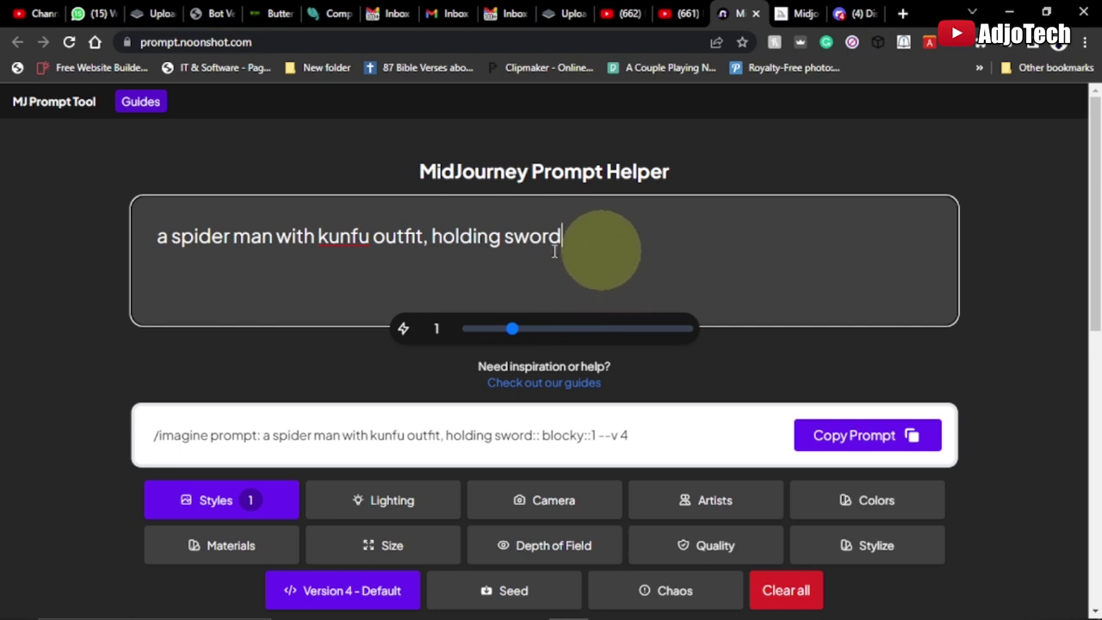
scroll(424, 363, "down", 1)
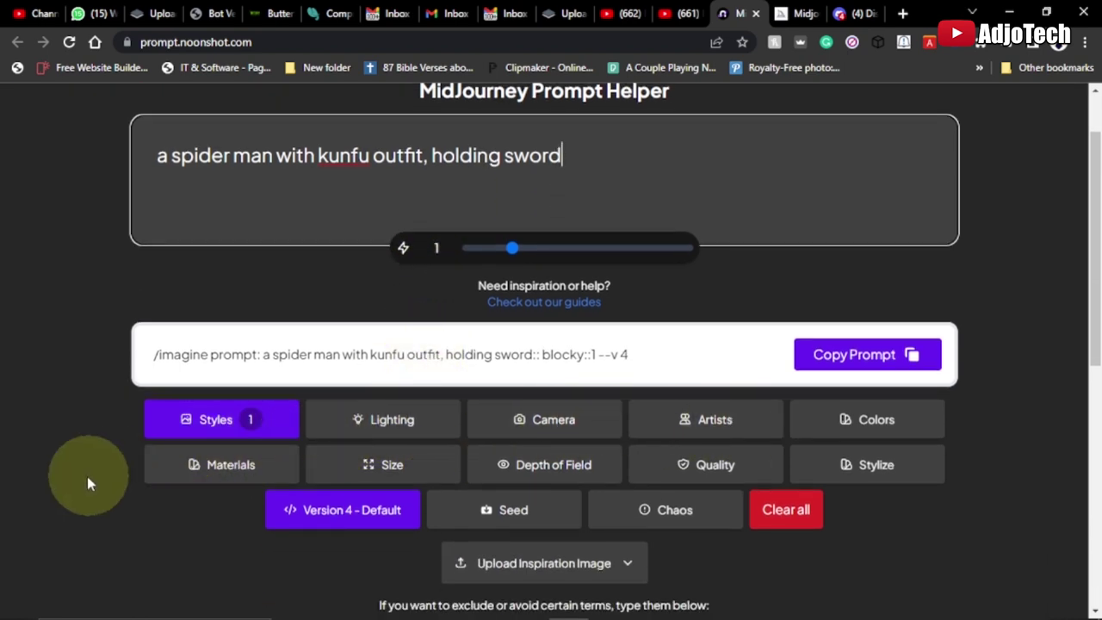
- Add Concert Lighting to the spider-man prompt and copy the full prompt
left_click(382, 419)
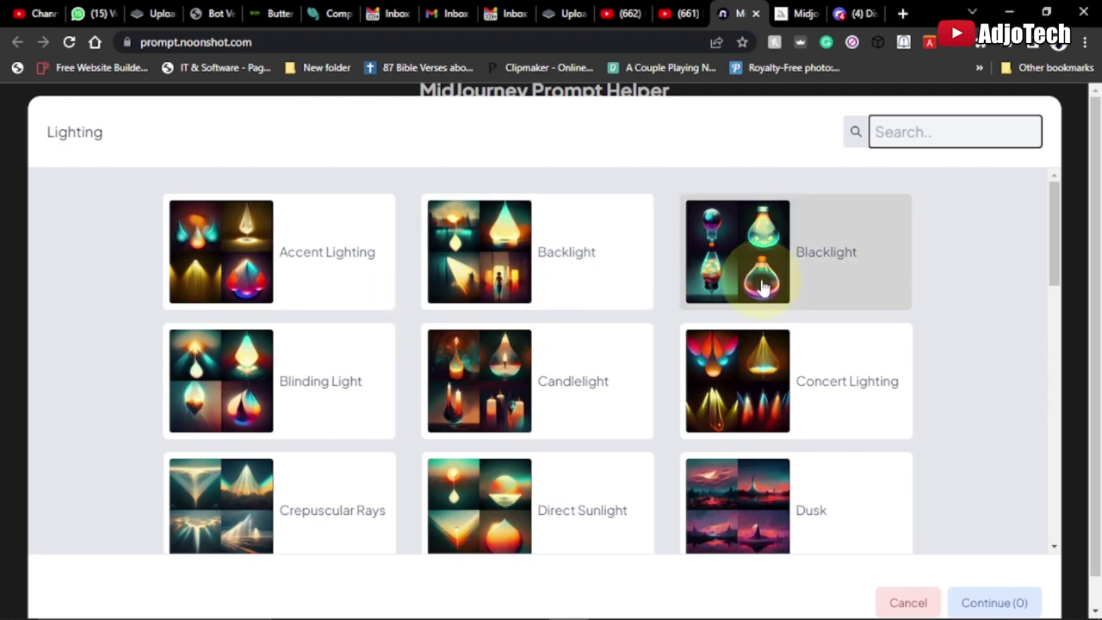
left_click(836, 377)
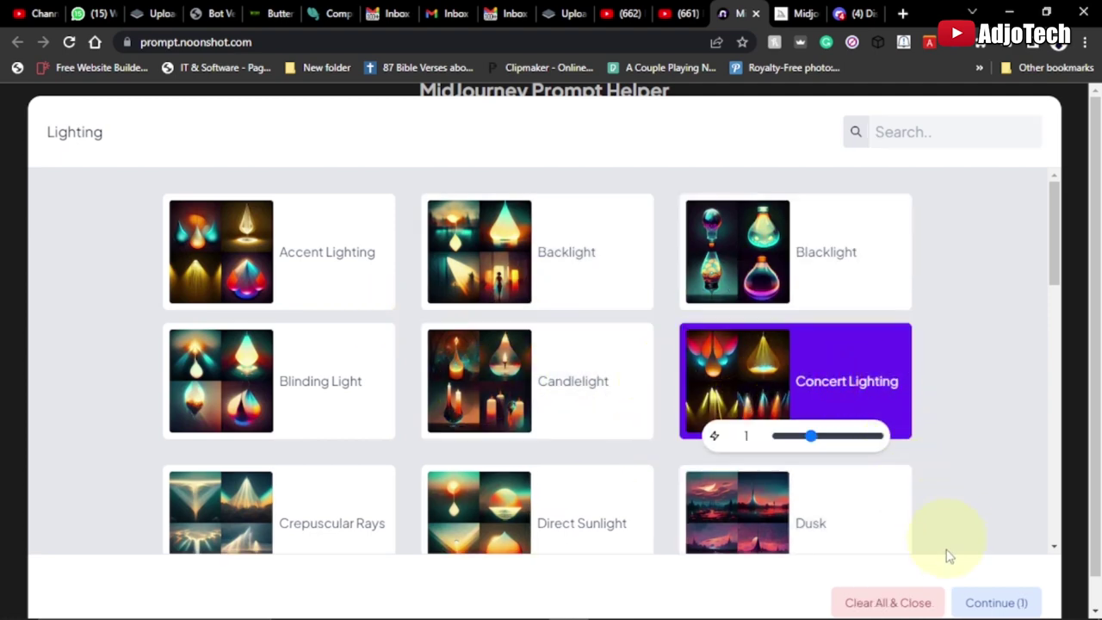
left_click(962, 599)
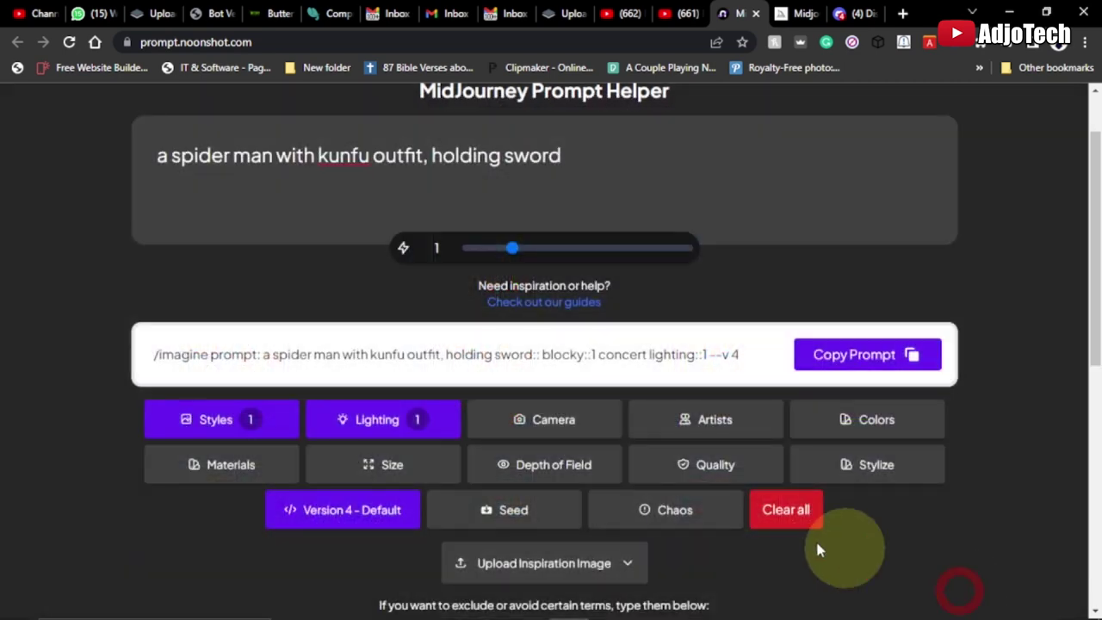
left_click(868, 364)
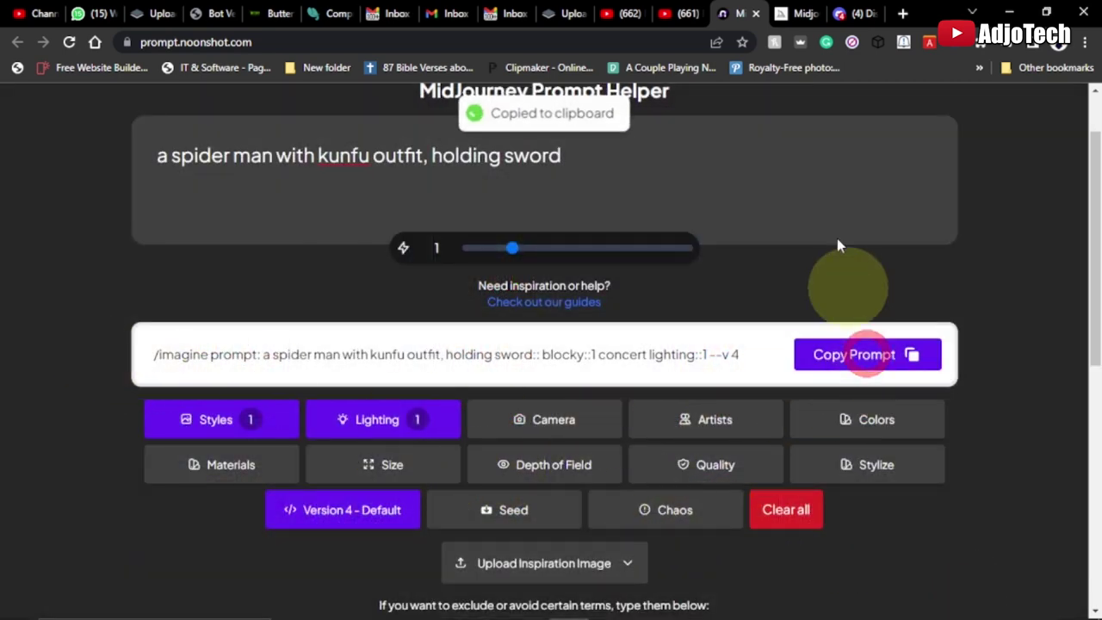
left_click(852, 14)
- Submit the spider-man prompt in Discord and enlarge its returned four-image grid
left_click(833, 287)
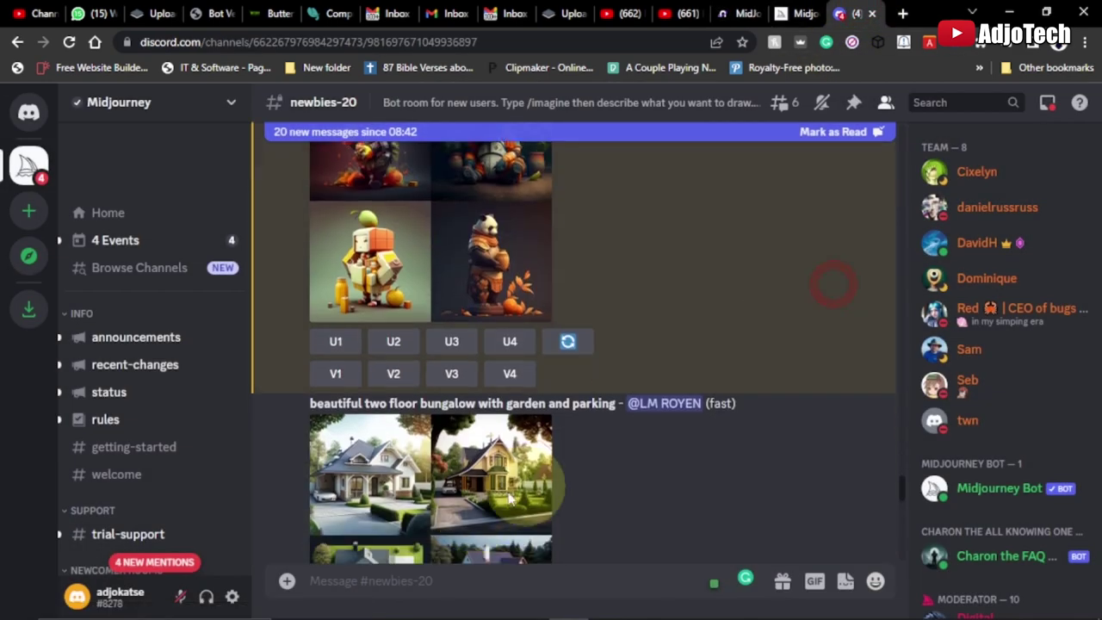
key("ctrl+v")
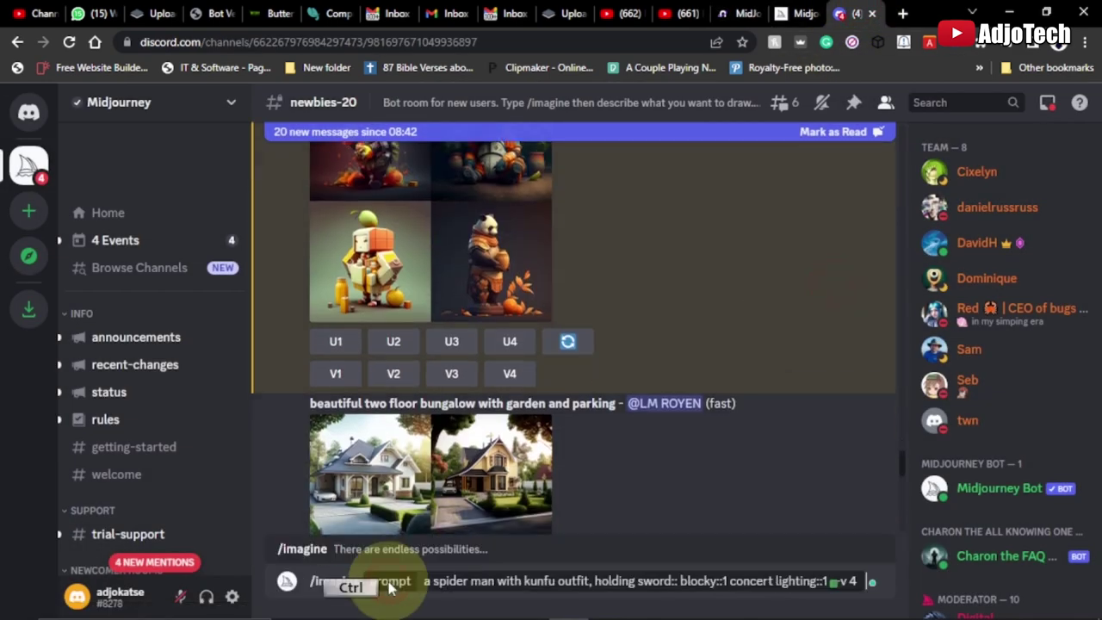
key("Return")
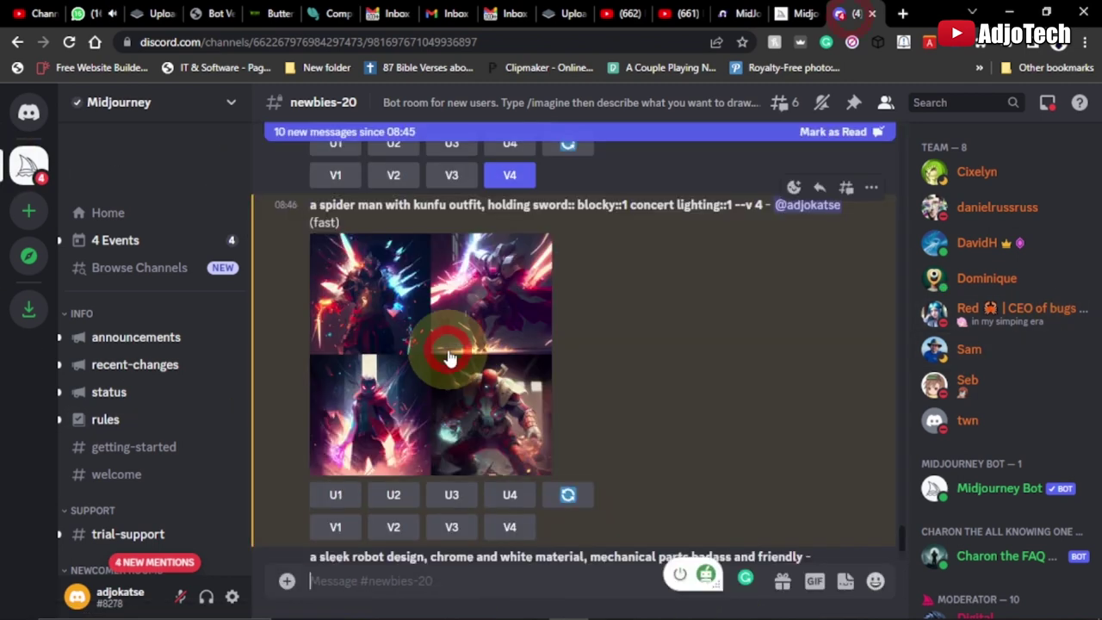
left_click(449, 353)
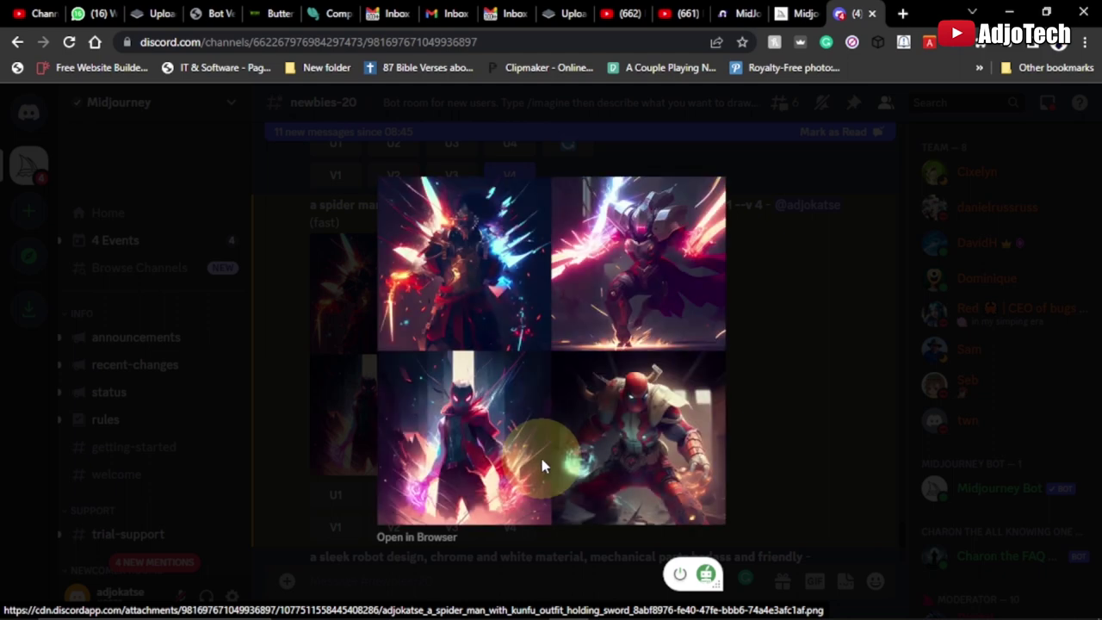
- Go back to the Prompt Helper page and scroll over the spider-man prompt builder
left_click(725, 14)
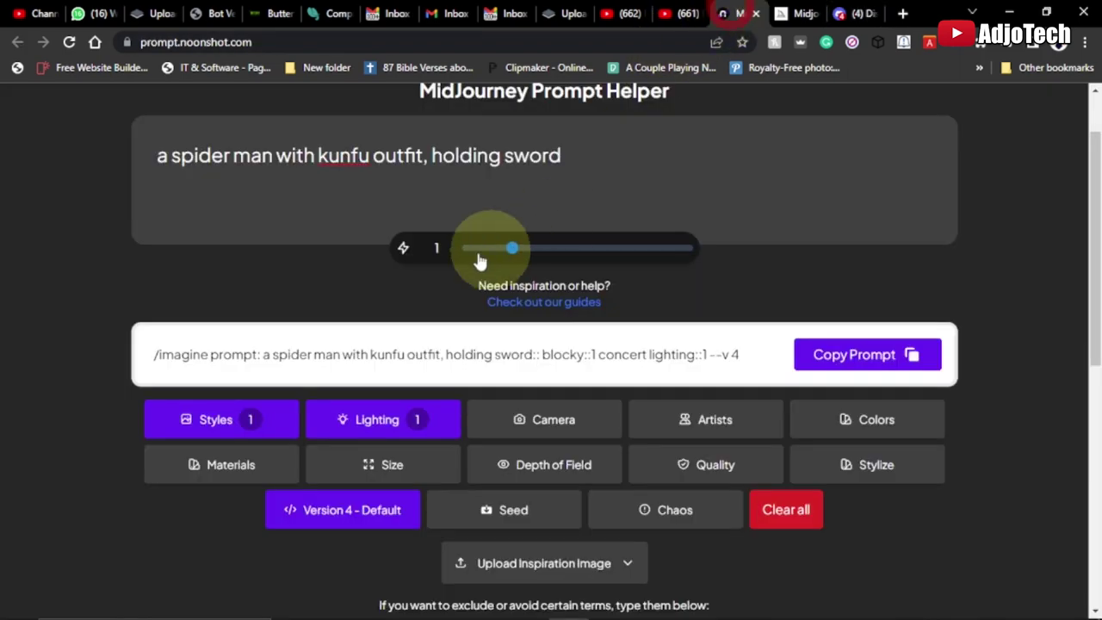
scroll(385, 205, "up", 1)
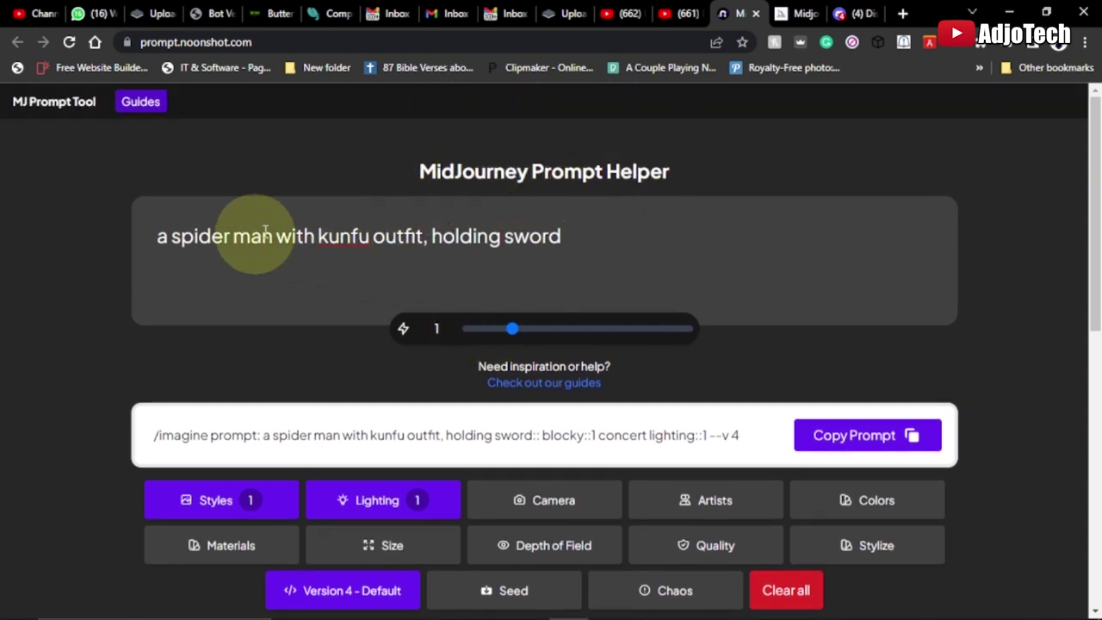
scroll(691, 510, "down", 1)
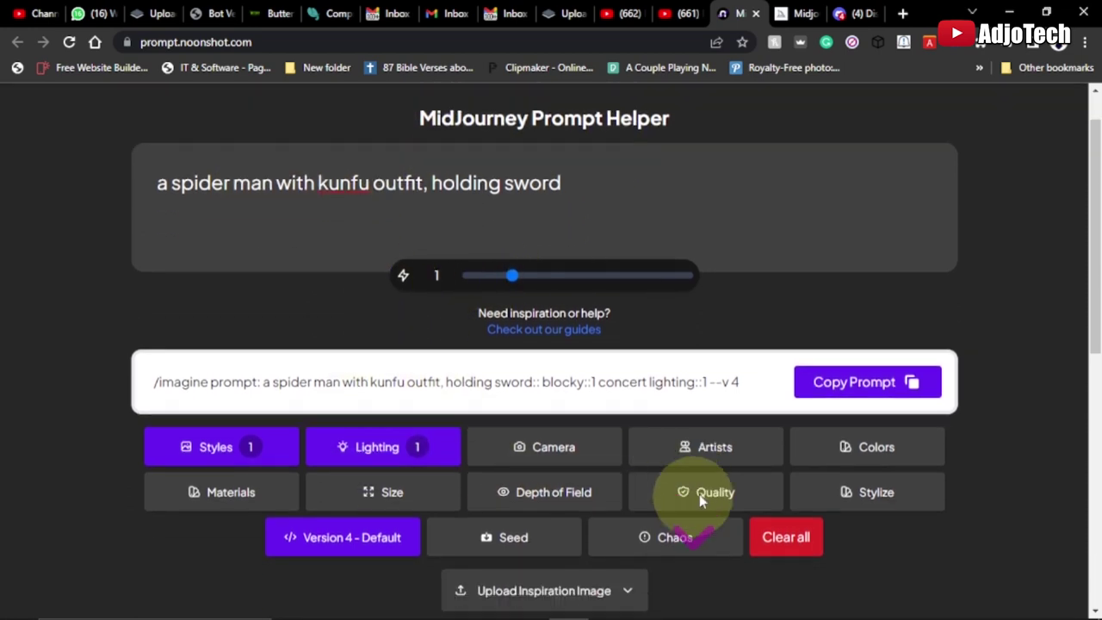
- Download the enlarged spider-man four-image grid from Discord as a PNG, then close the viewer
left_click(853, 12)
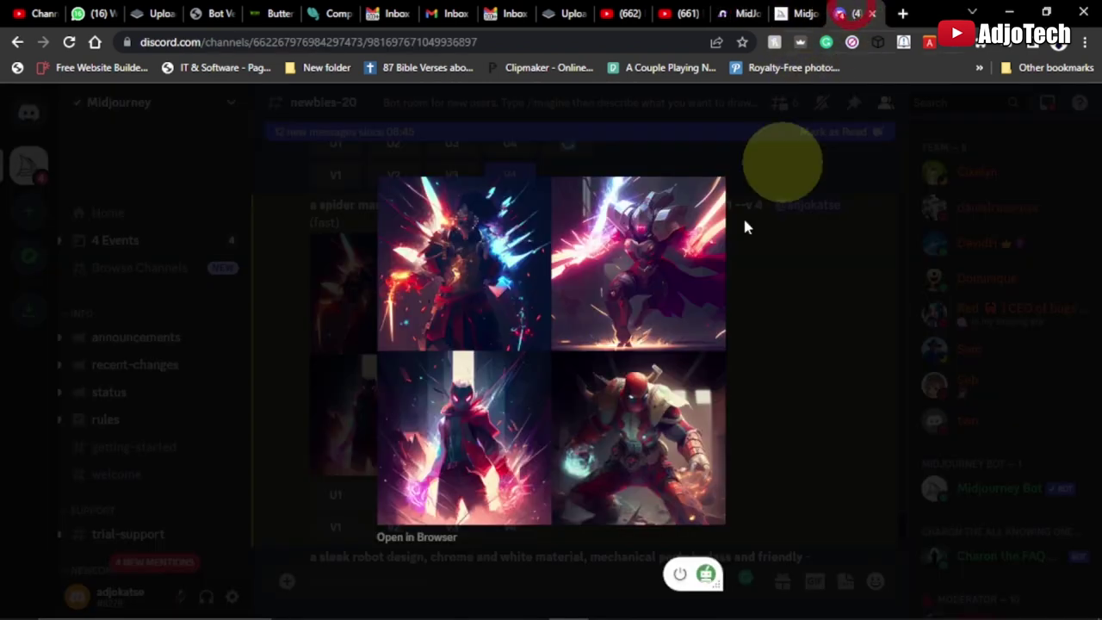
left_click(566, 310)
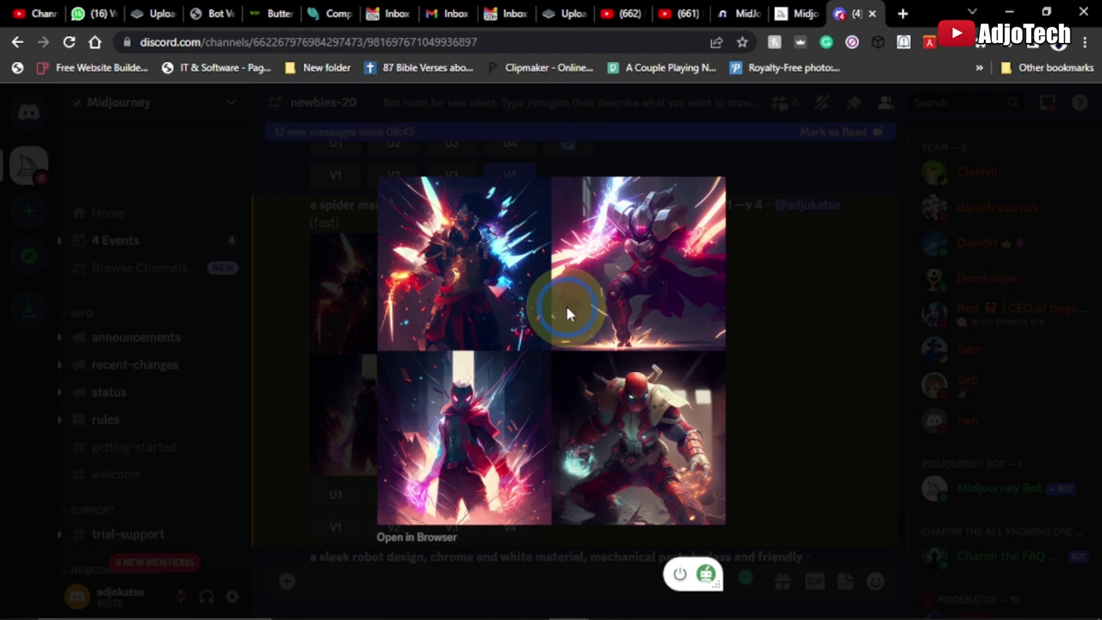
left_click(616, 351)
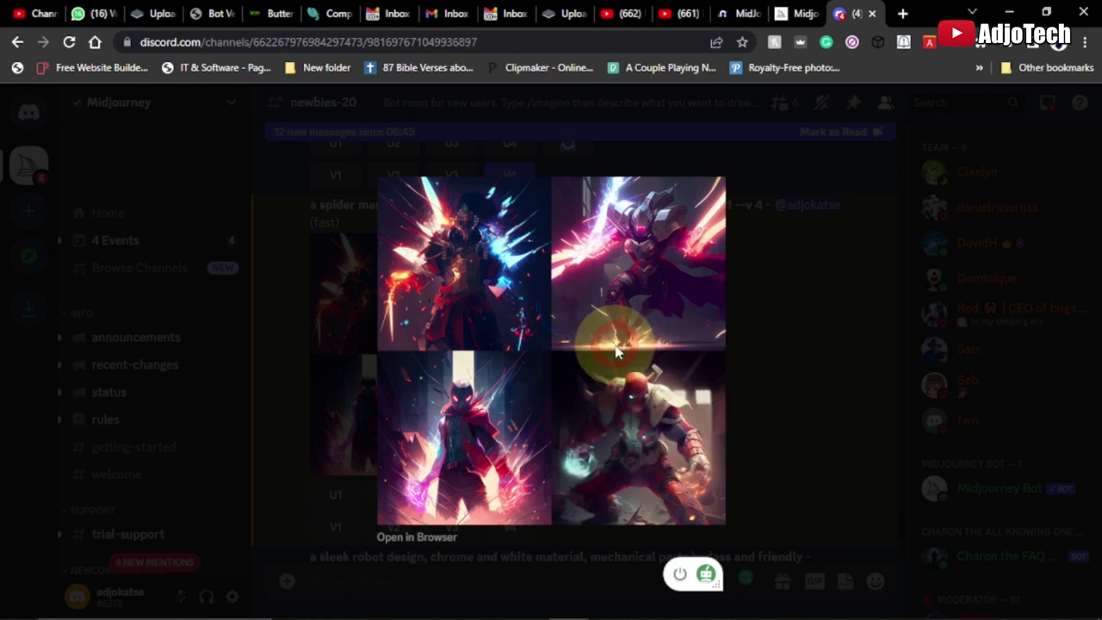
left_click(770, 476)
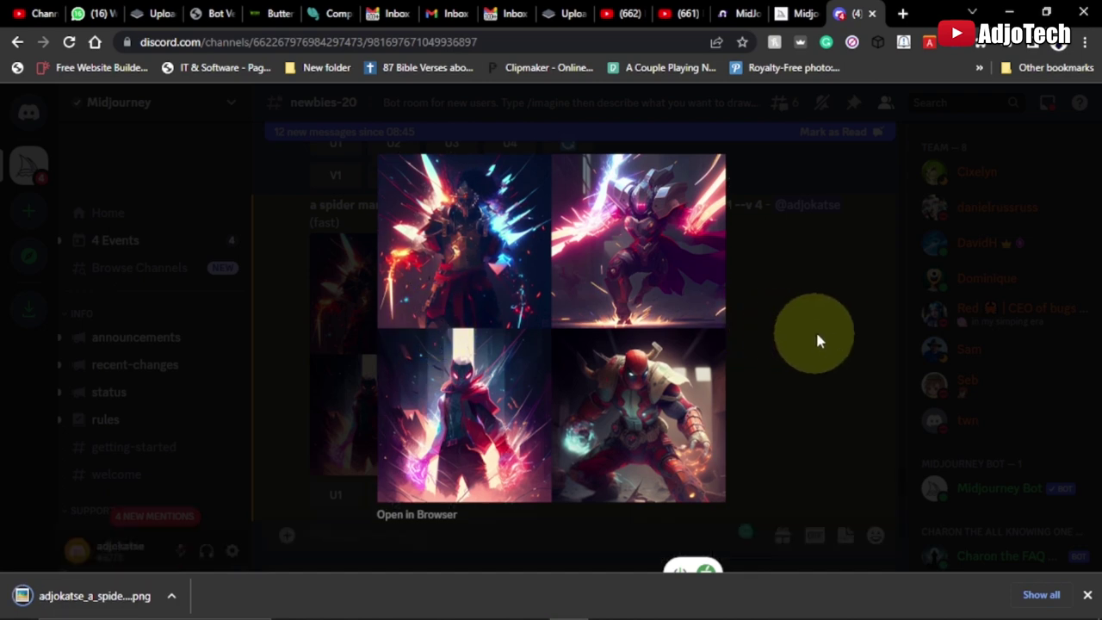
left_click(822, 335)
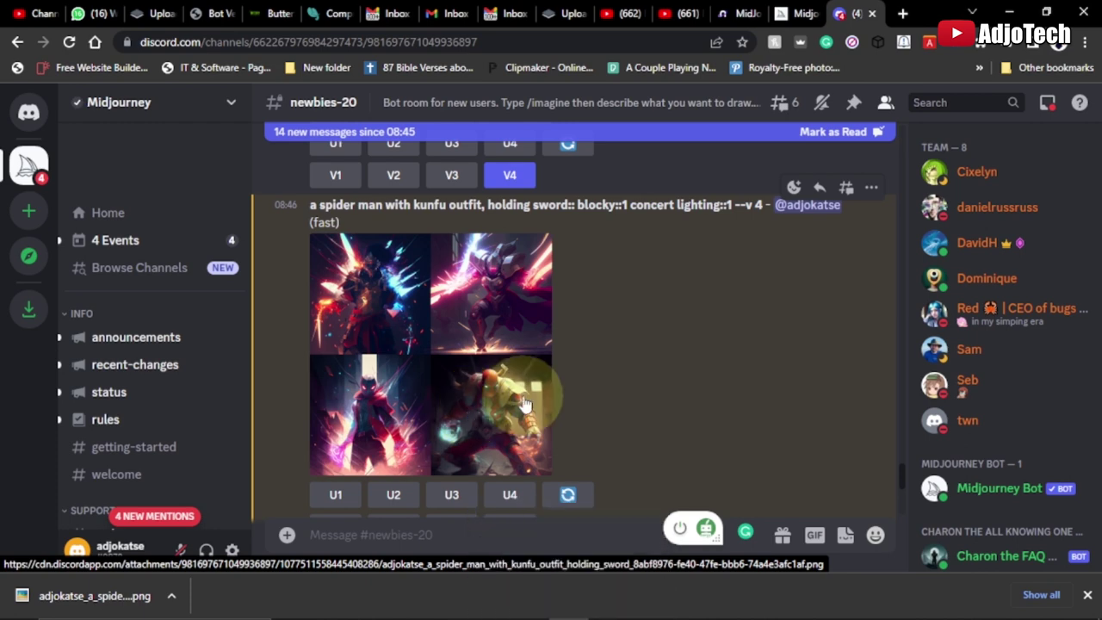
left_click(736, 13)
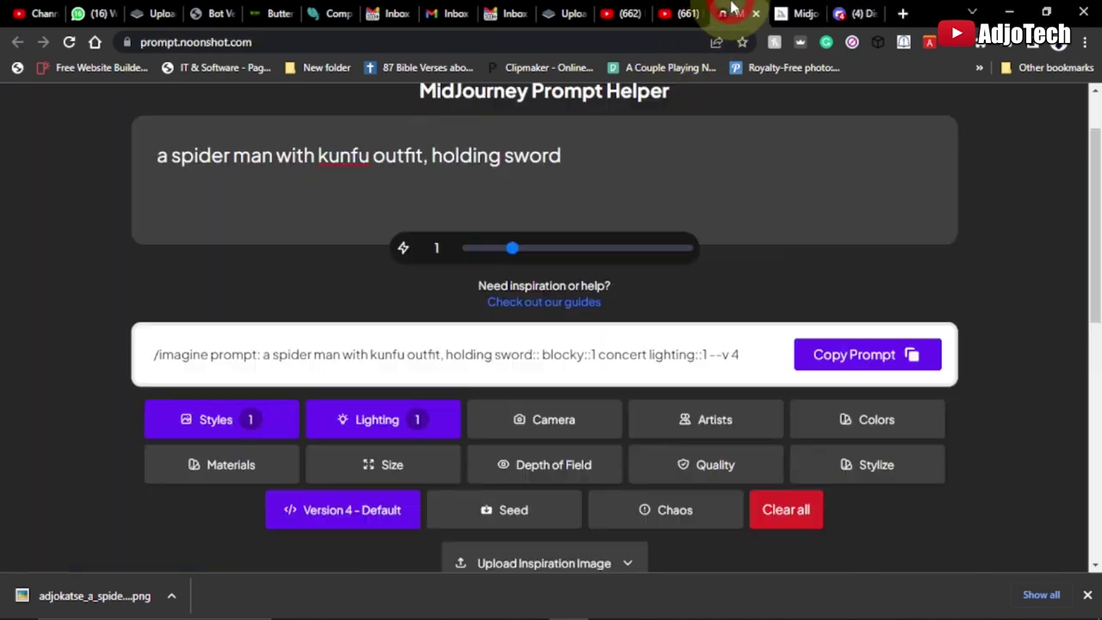
scroll(401, 267, "up", 2)
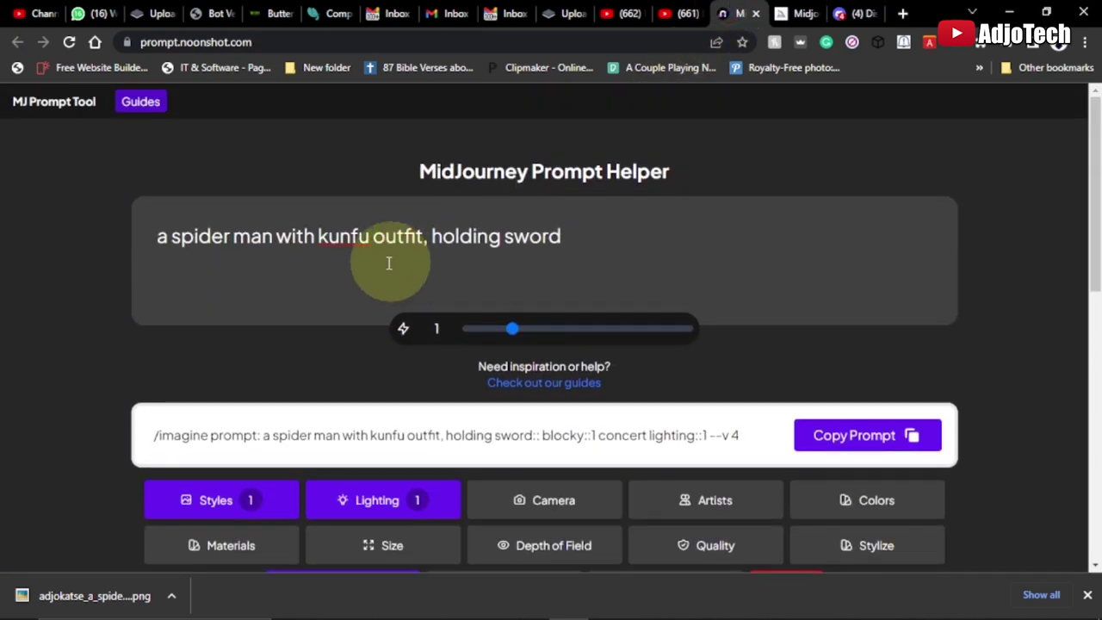
left_click(852, 12)
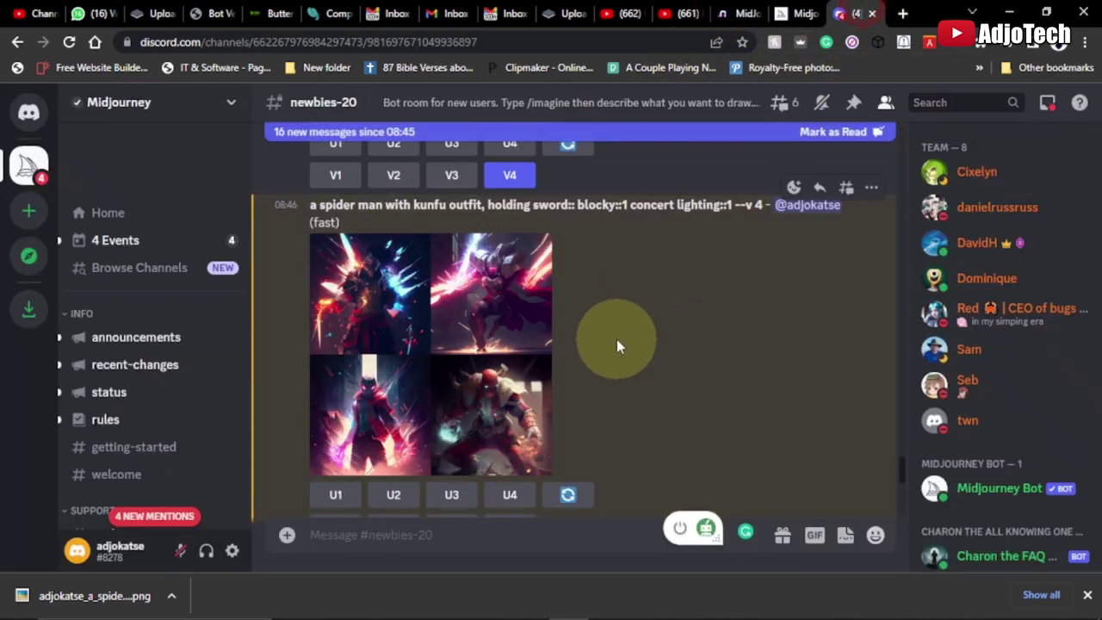